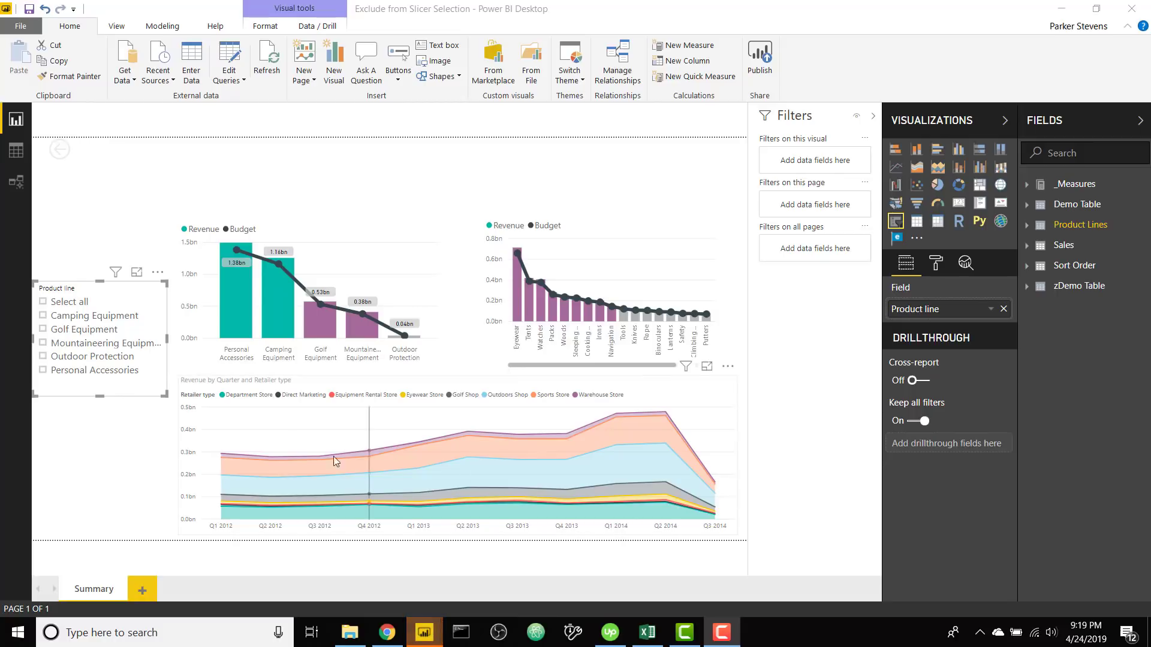
Try ticking Camping and Golf Equipment in the slicer, then inspect the right combo chart's filters
click(87, 322)
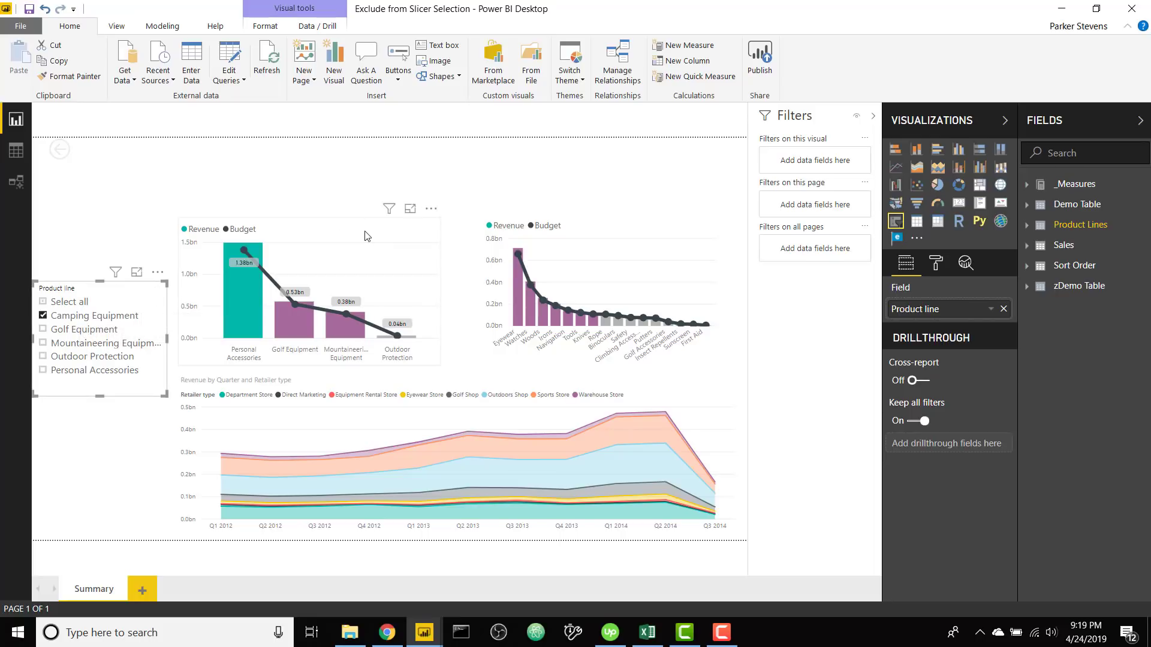
ctrl+click(82, 329)
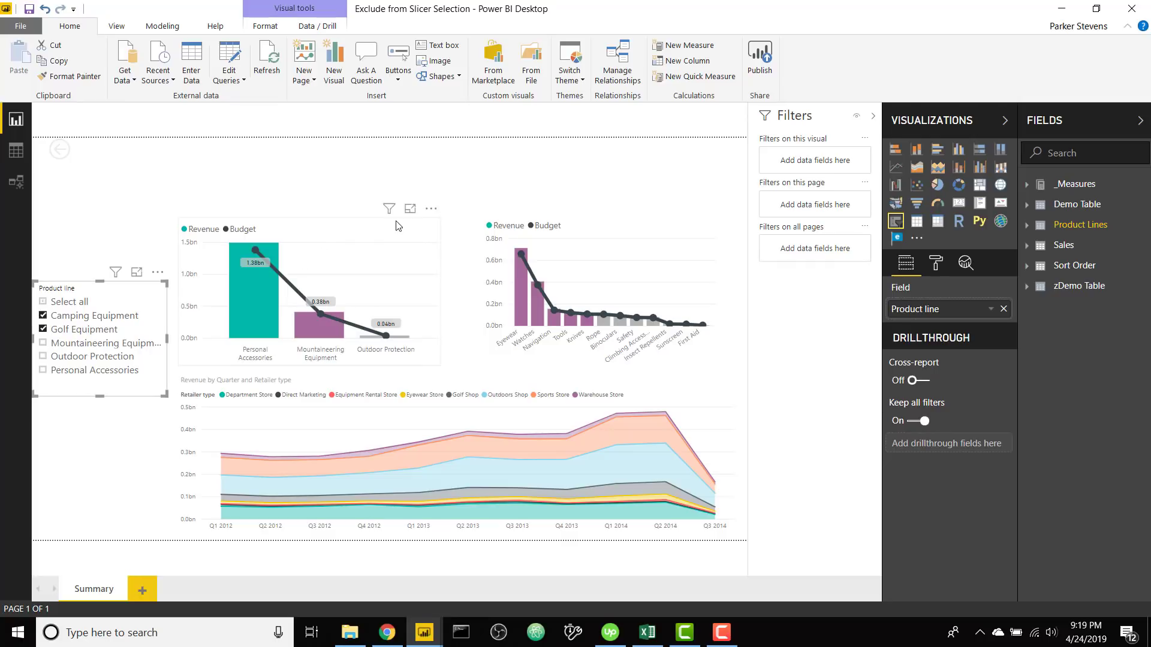
click(78, 329)
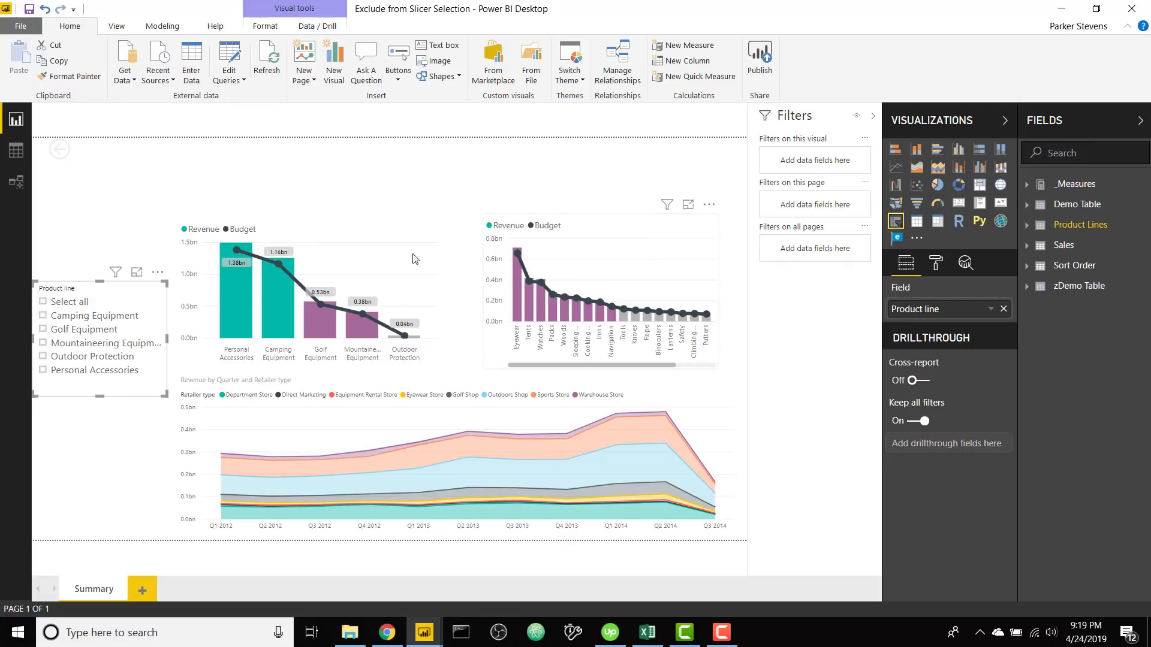
click(610, 256)
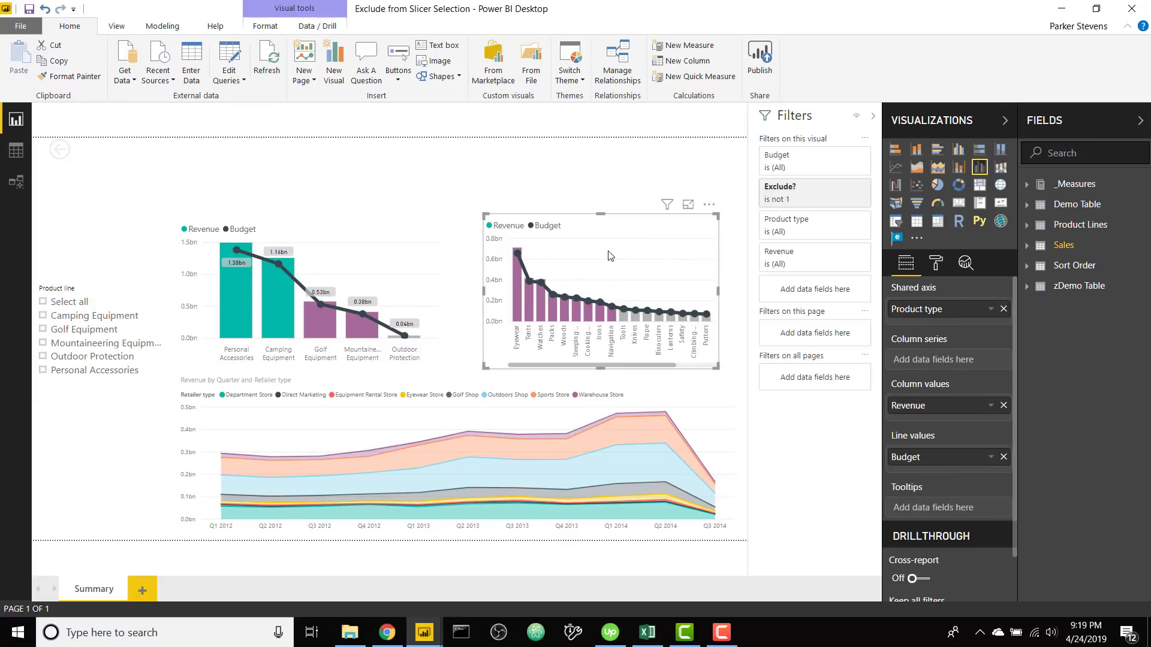
Tick Mountaineering Equipment and Golf Equipment so both combo charts exclude them
click(77, 346)
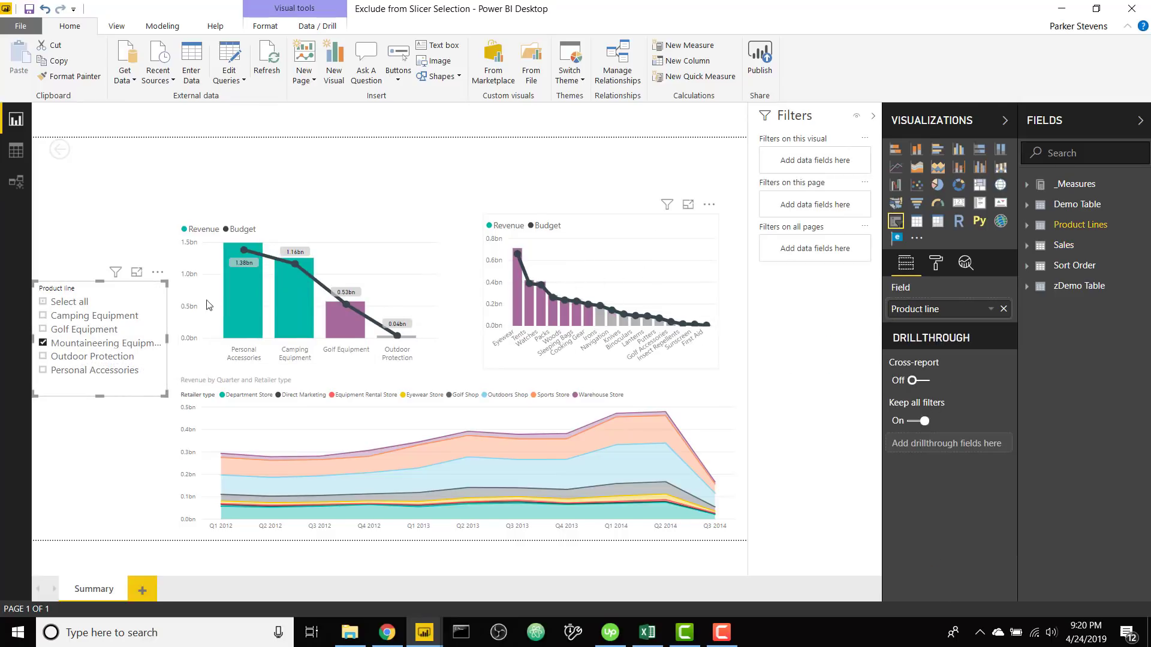
ctrl+click(100, 335)
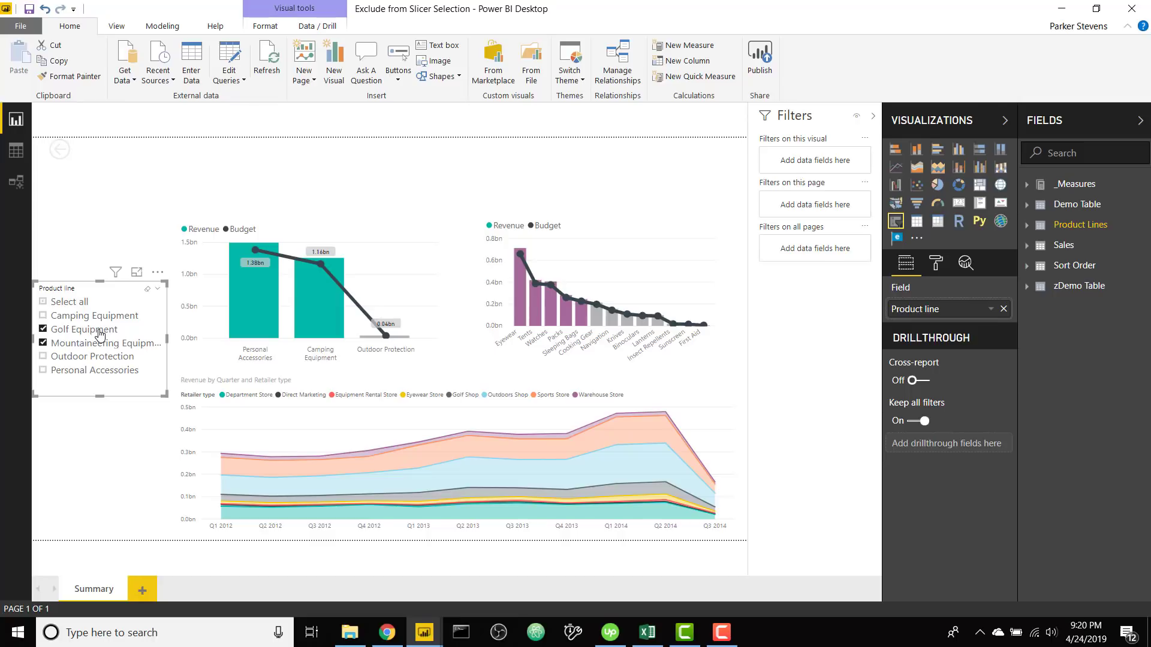
click(430, 626)
Switch to the Demo copy of the report window
click(501, 577)
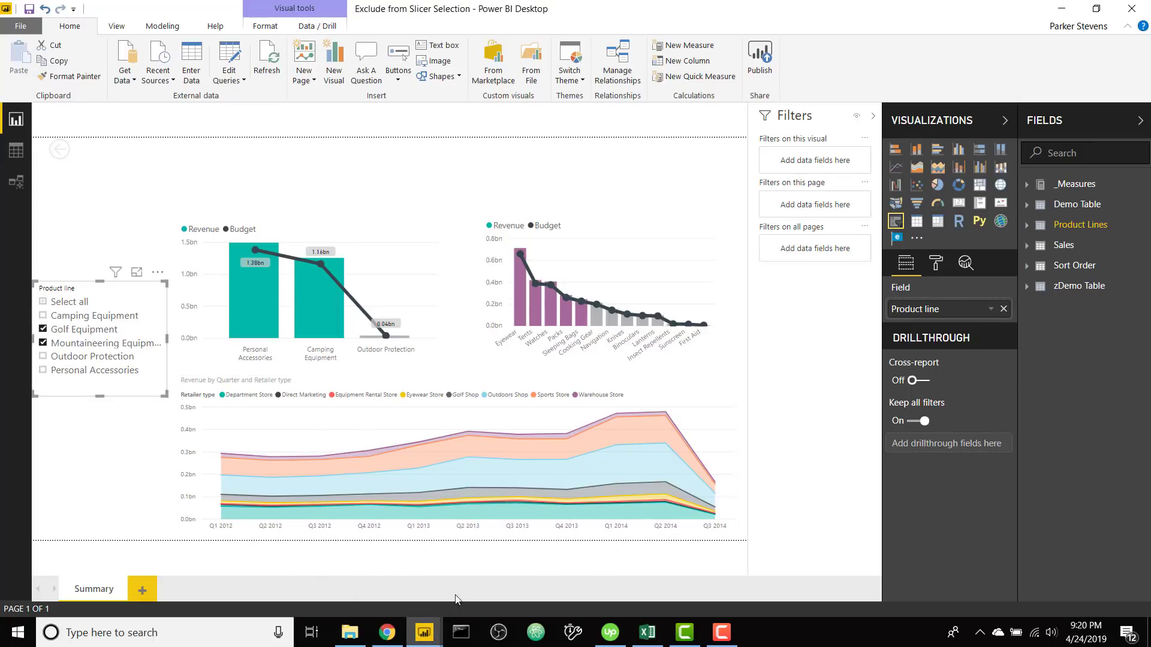
click(427, 635)
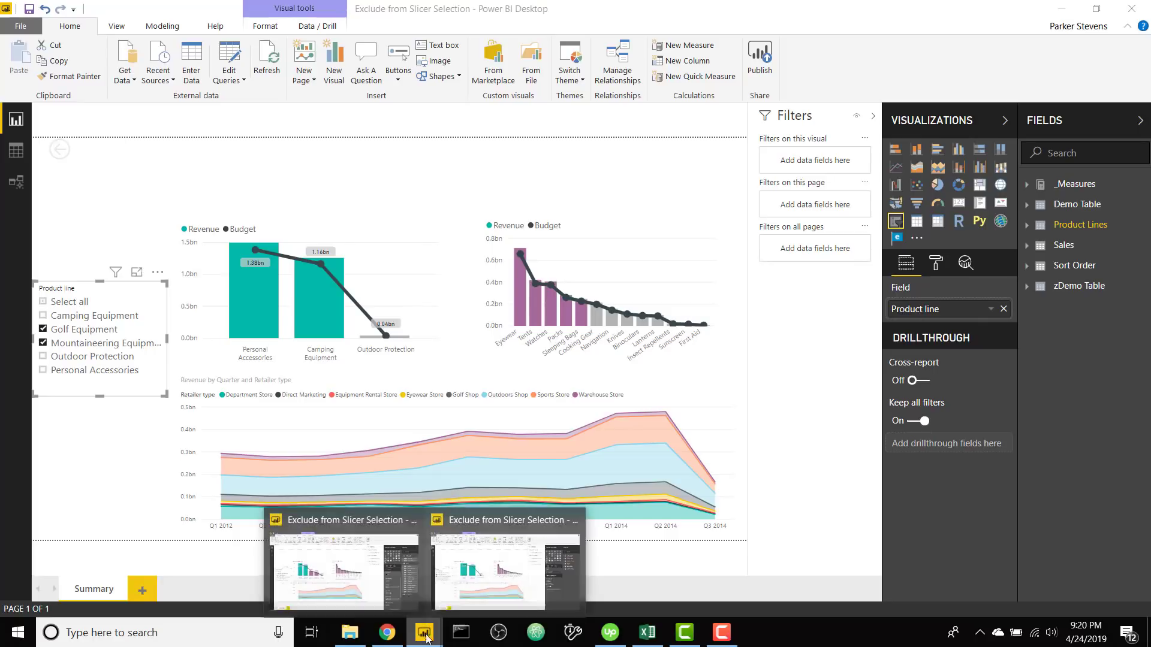
click(405, 584)
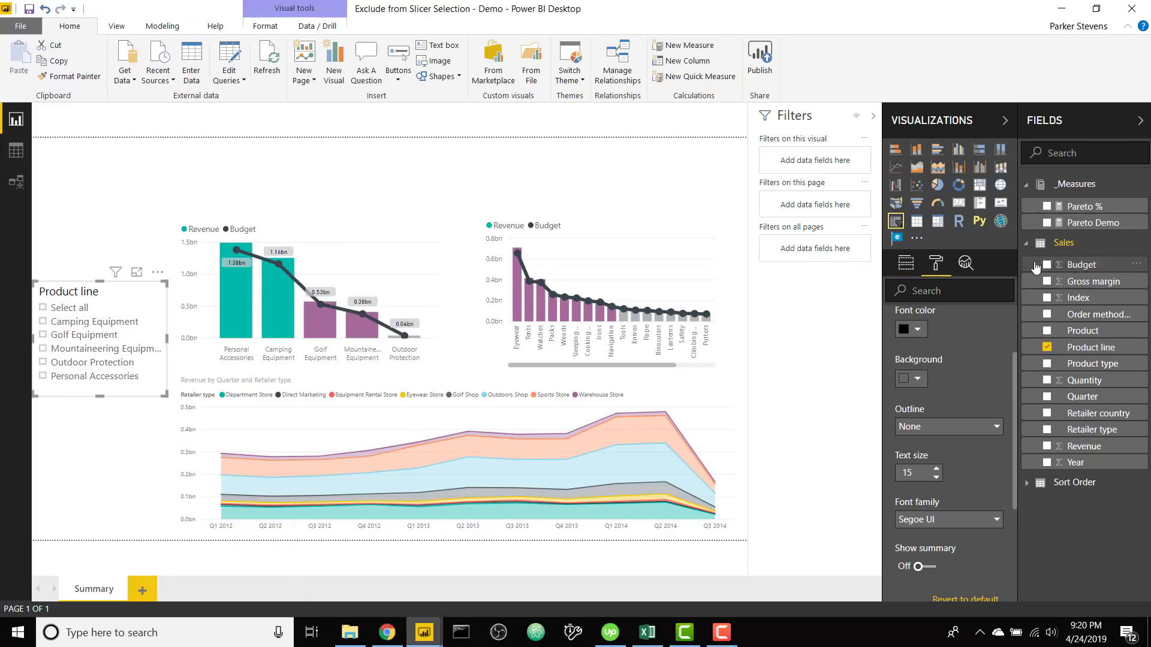
Collapse Sales and _Measures in Fields, then tick and clear Camping Equipment to show normal filtering
click(1026, 243)
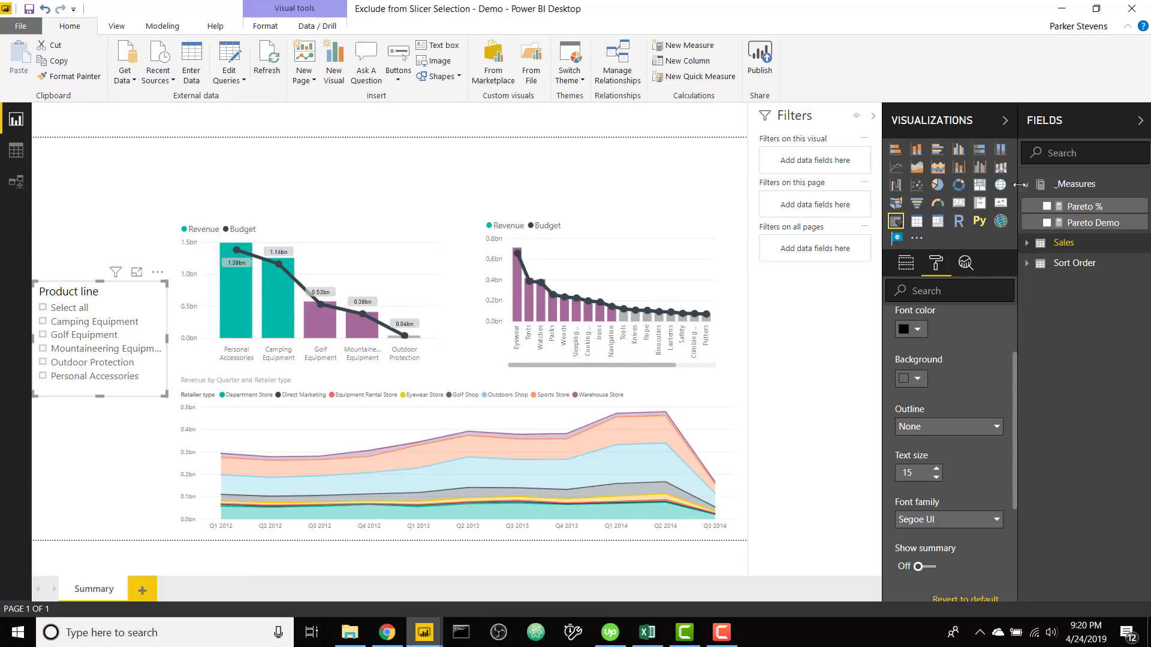
click(1026, 184)
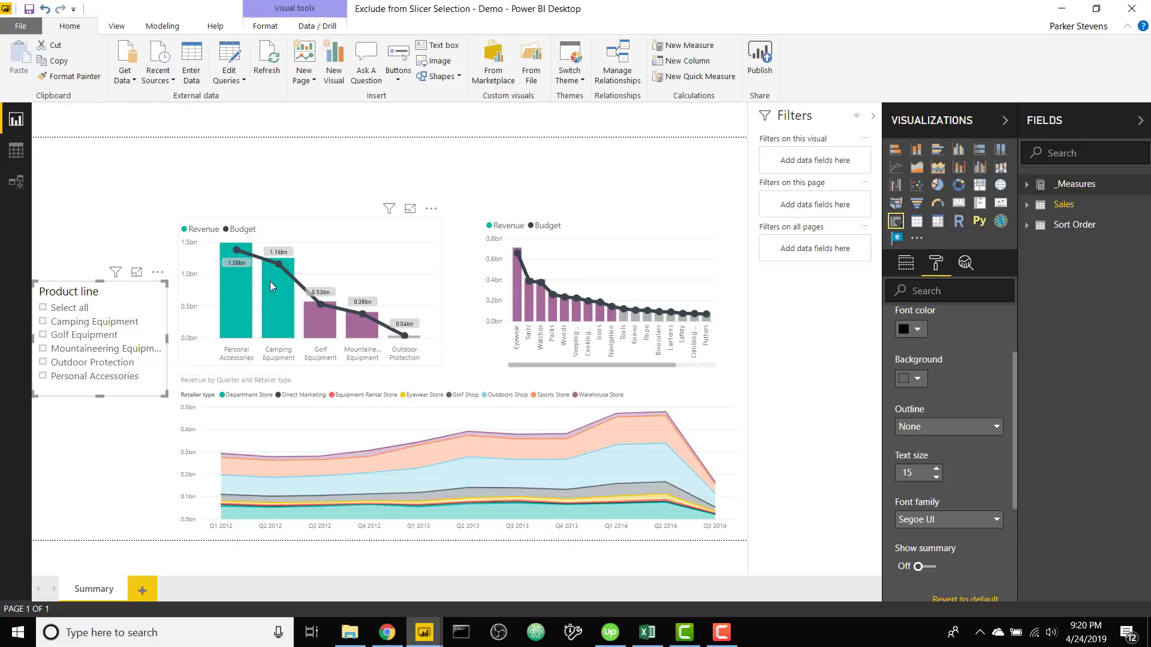
click(107, 324)
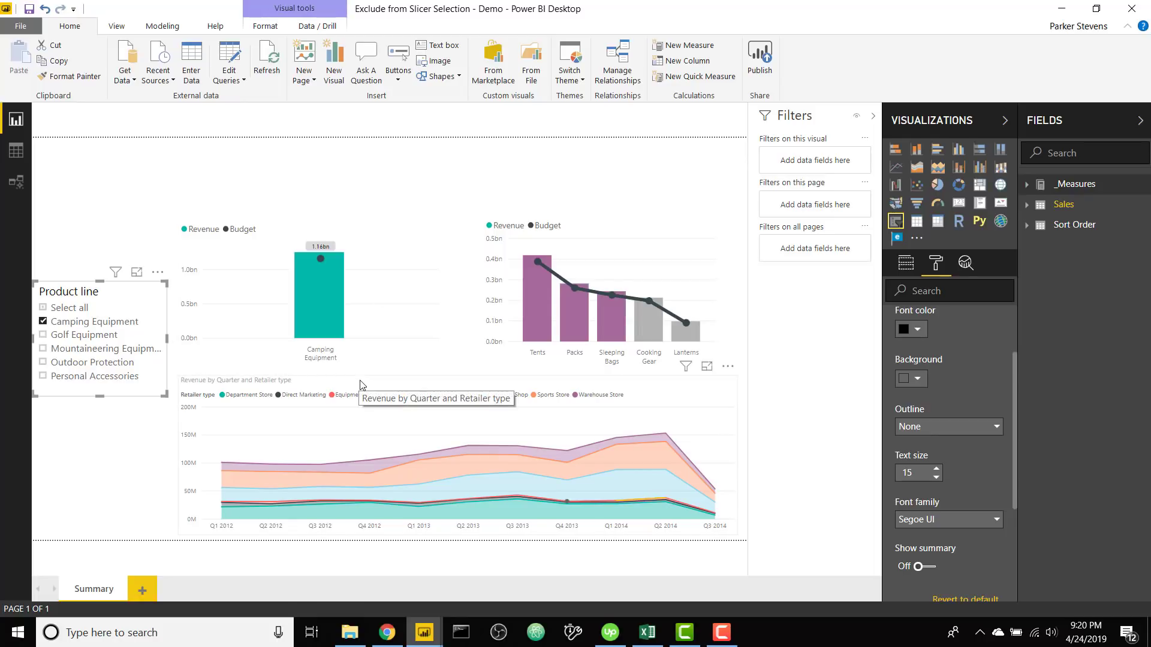
click(104, 327)
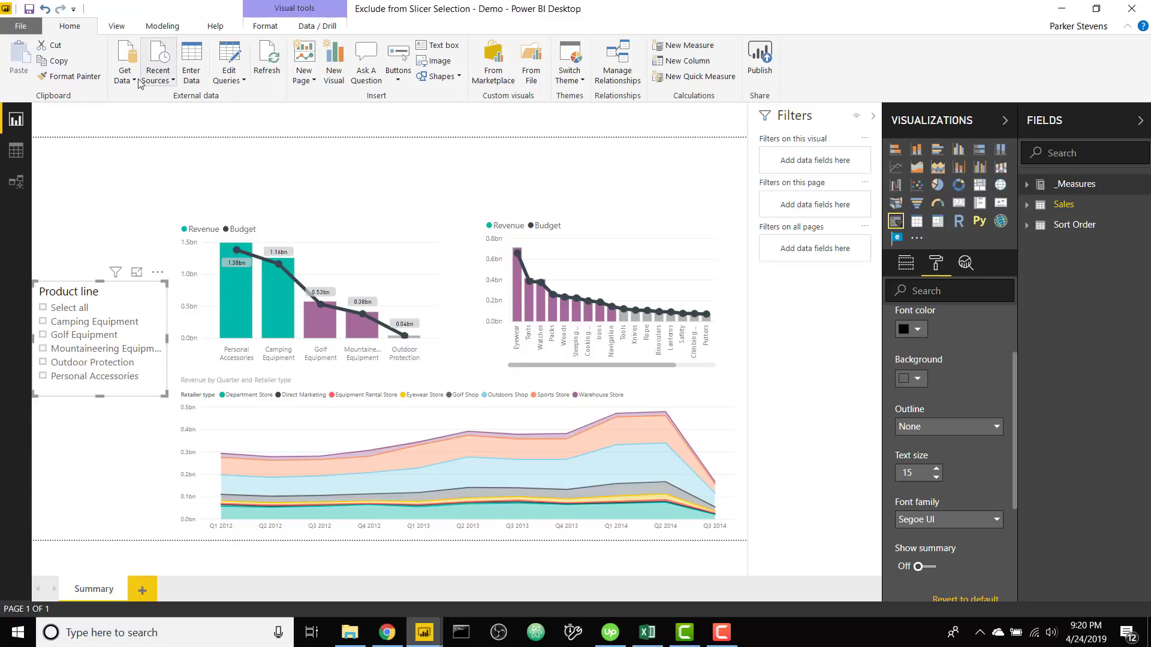
Create the calculated table Product Lines = VALUES(Sales[Product line]) from the Modeling ribbon
click(174, 27)
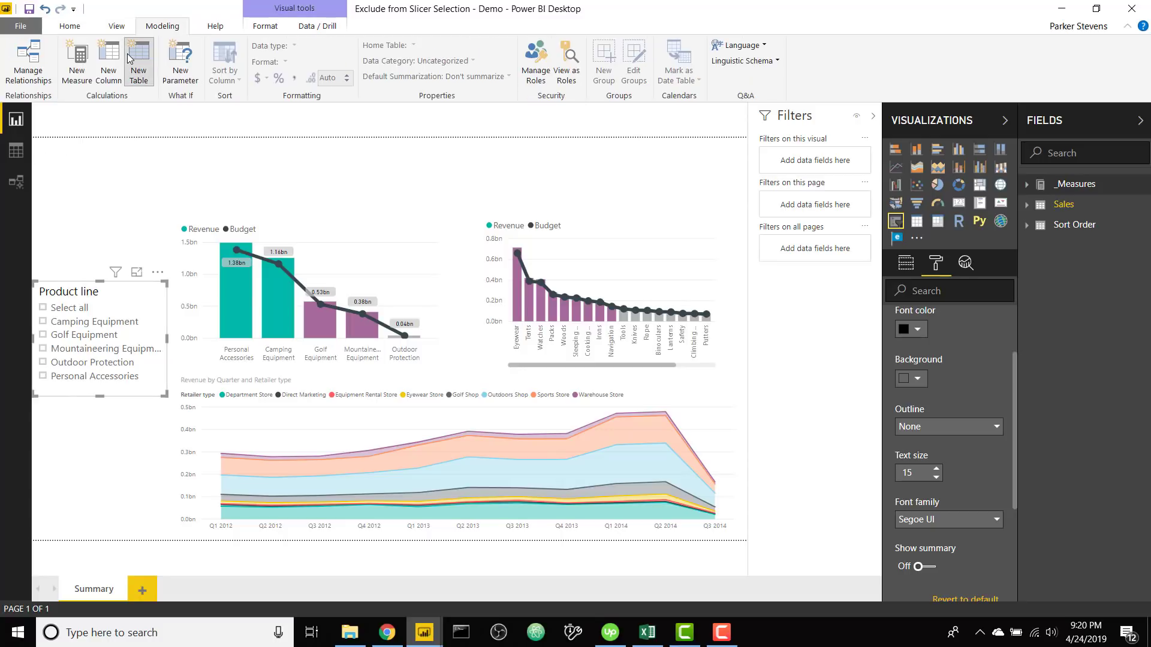
click(138, 59)
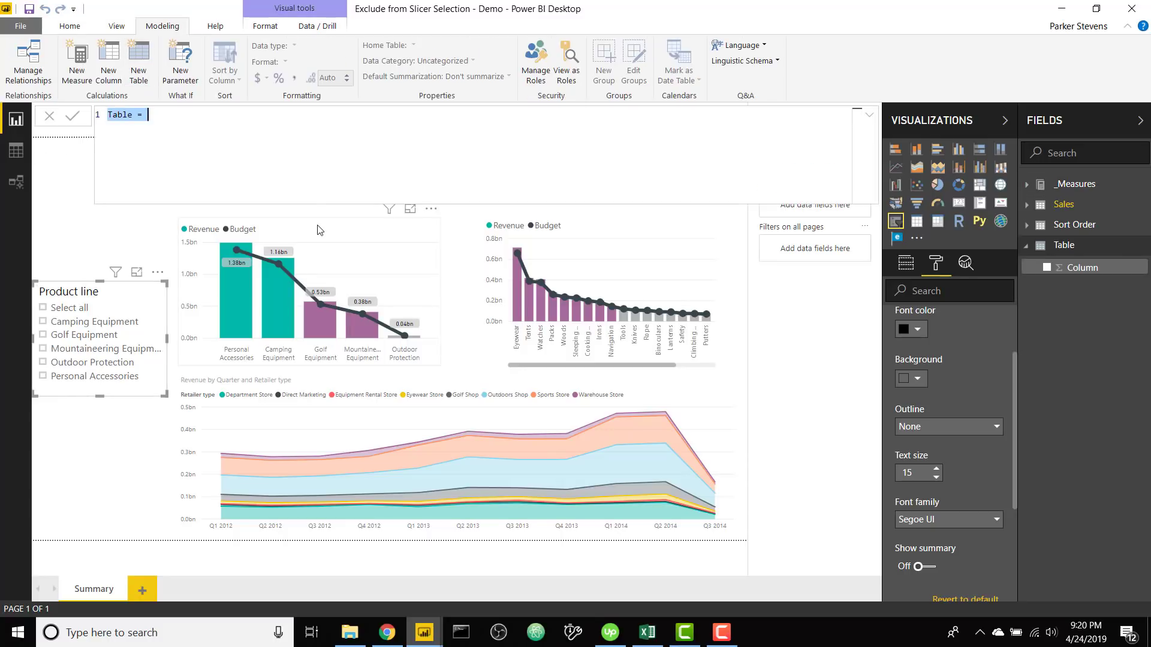
text(Product Lines = VA)
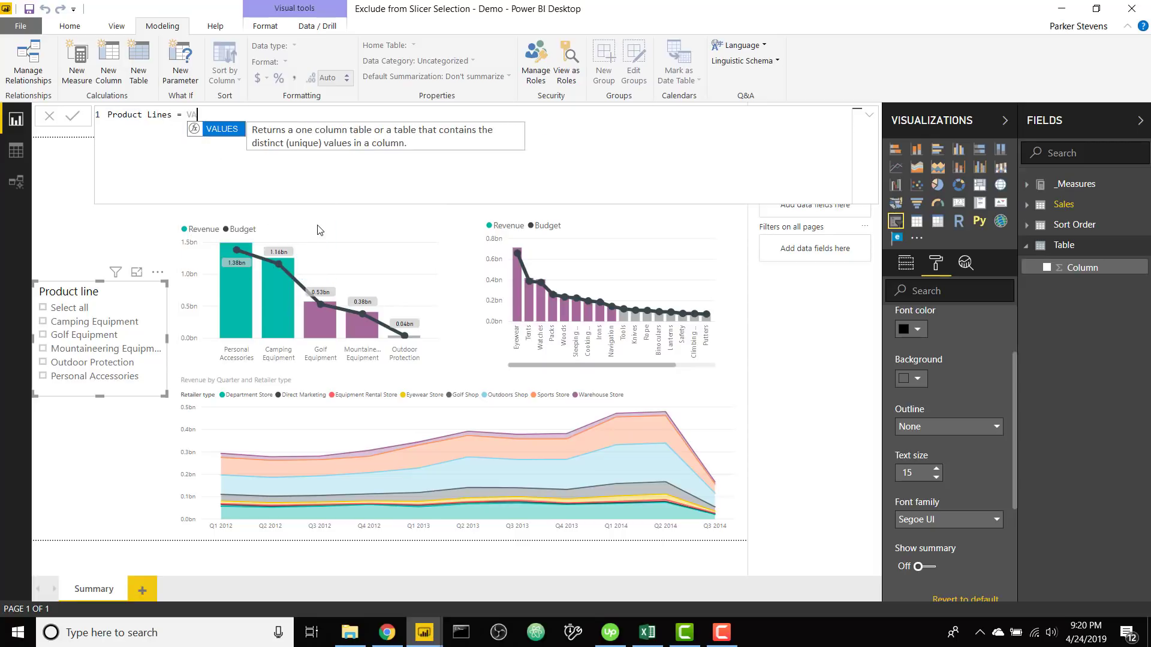
text(LUES()
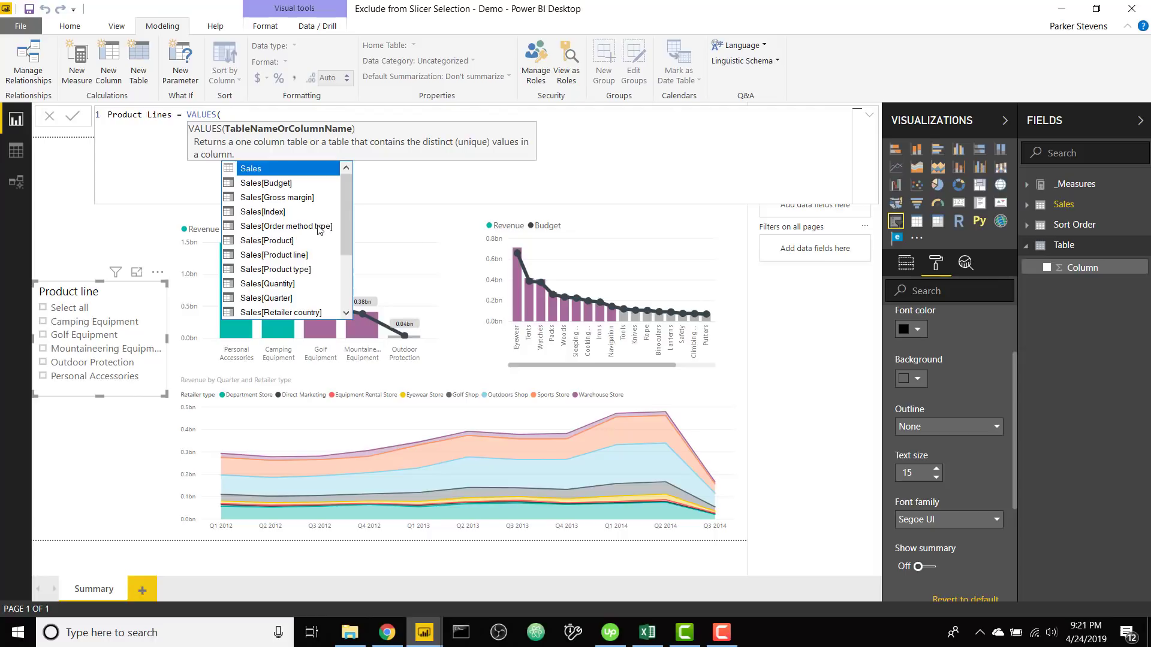
text(produ)
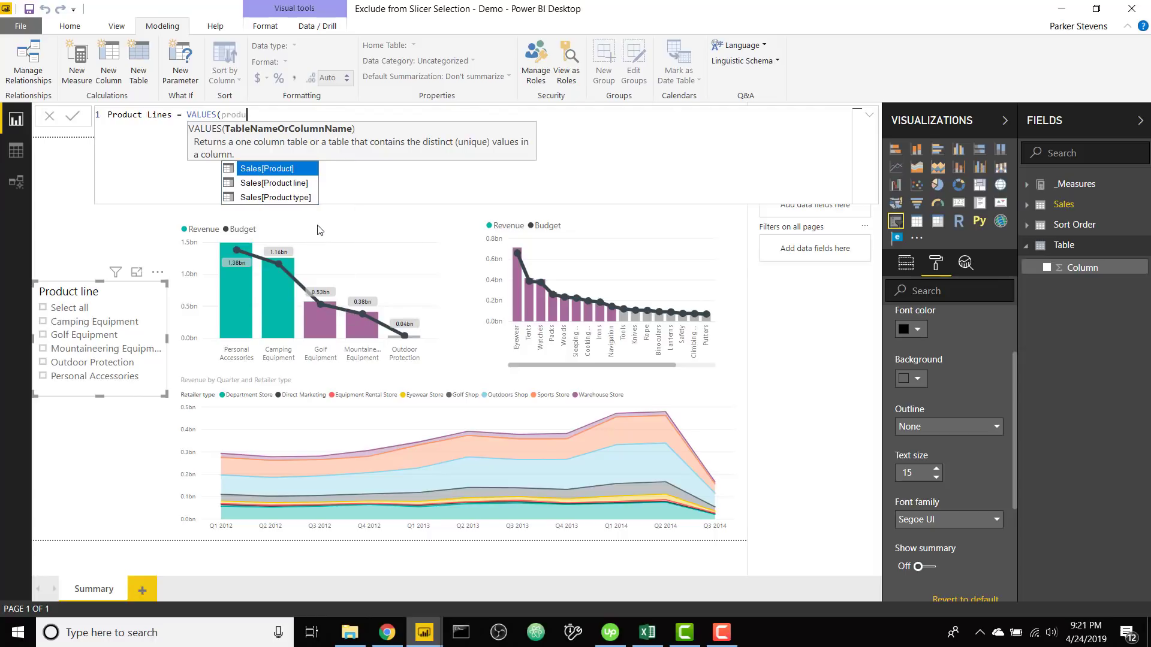
key(Down)
key(Tab)
text())
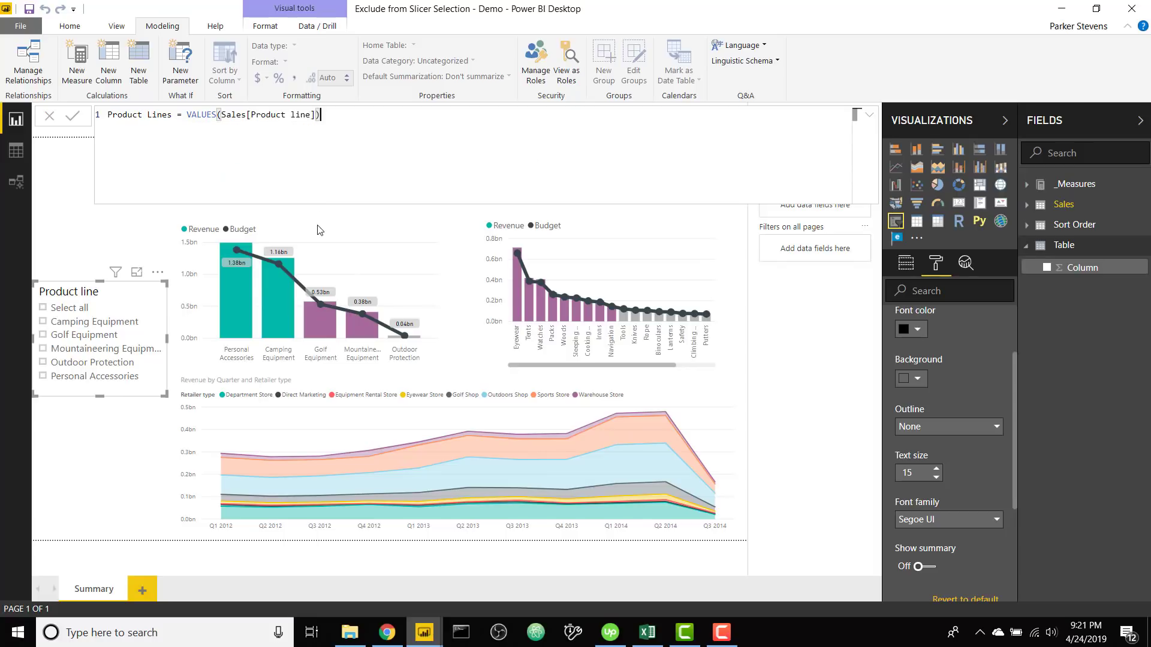
key(Return)
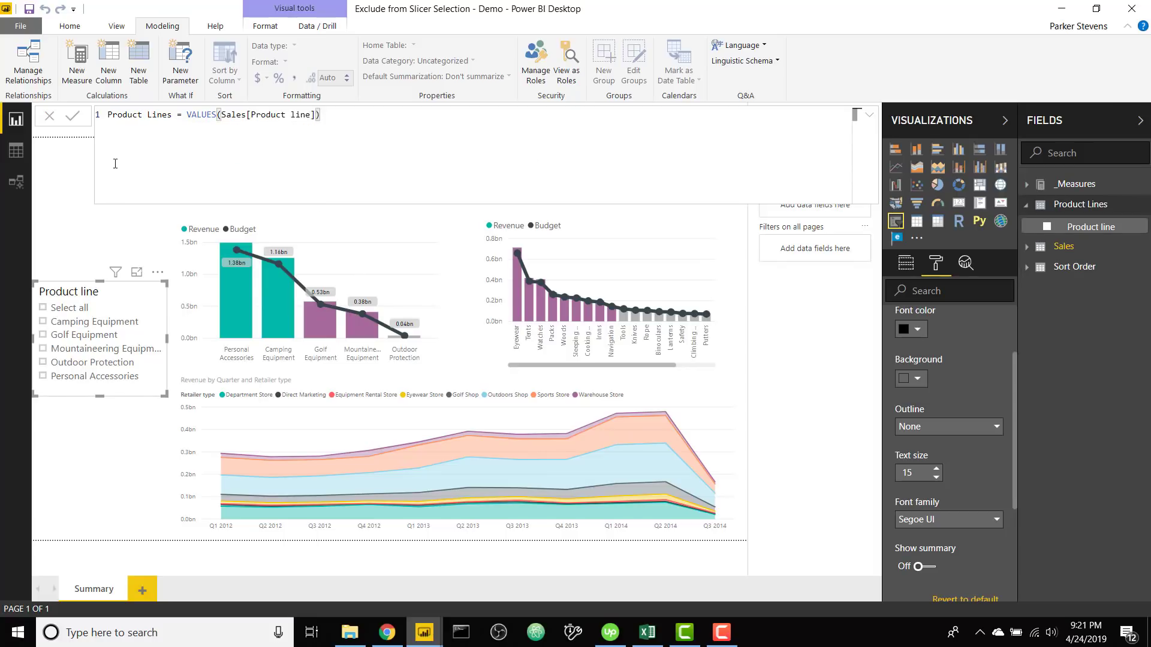
Preview the Product Lines rows, move the table to a clear spot in Model view, and return to the report
click(10, 153)
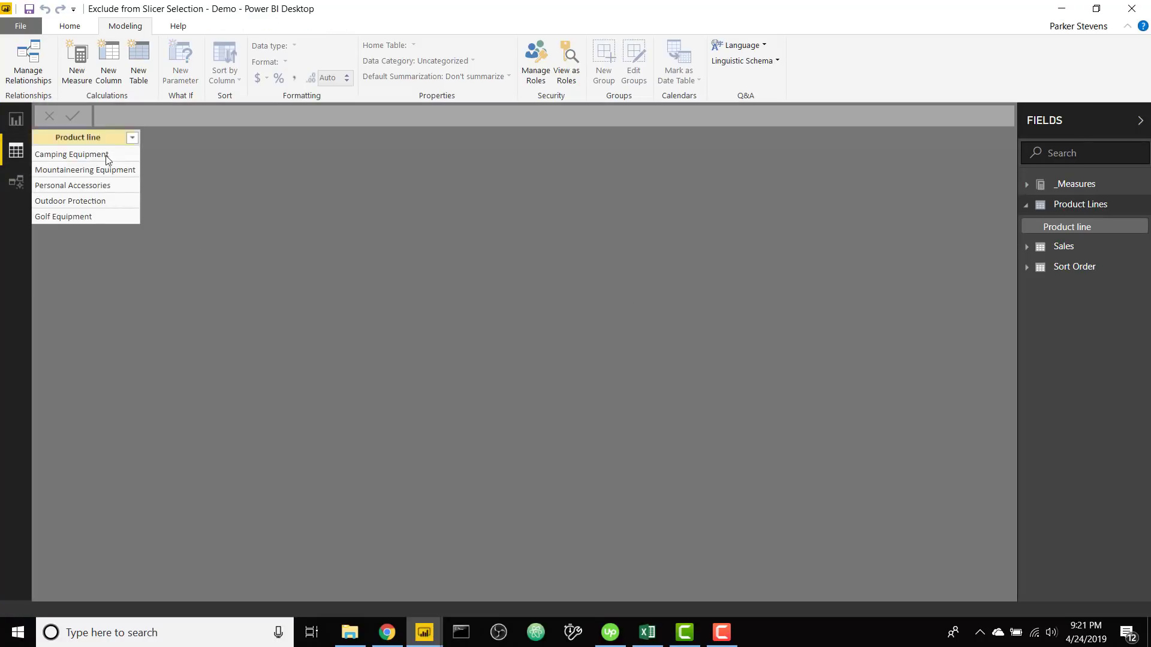
click(17, 125)
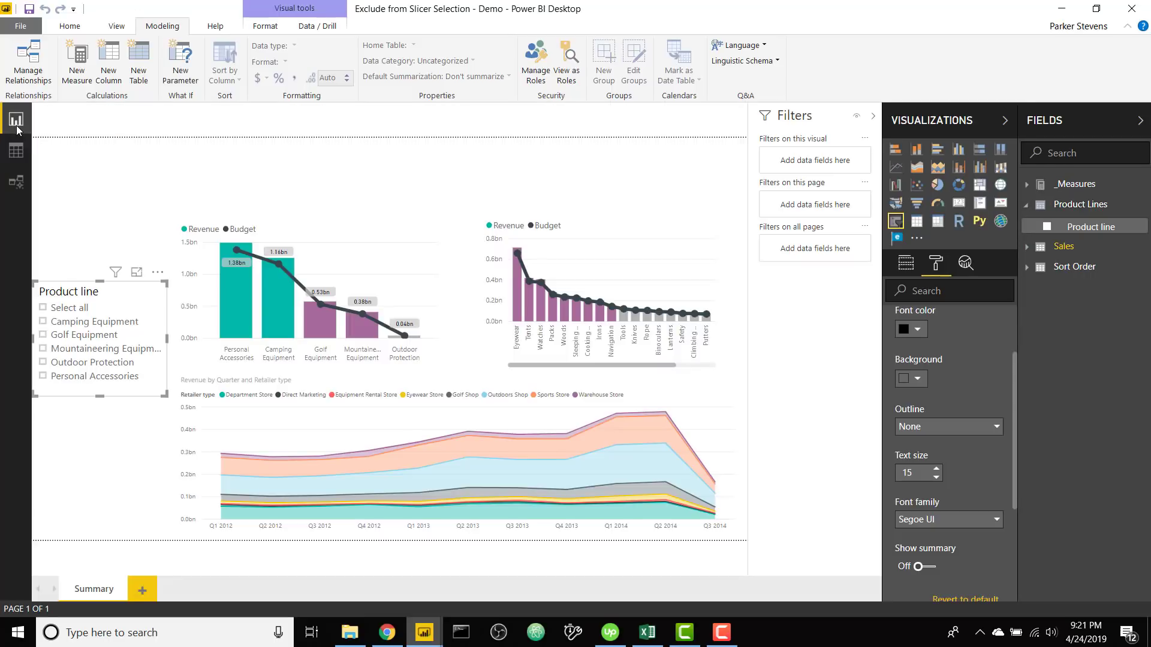
click(16, 181)
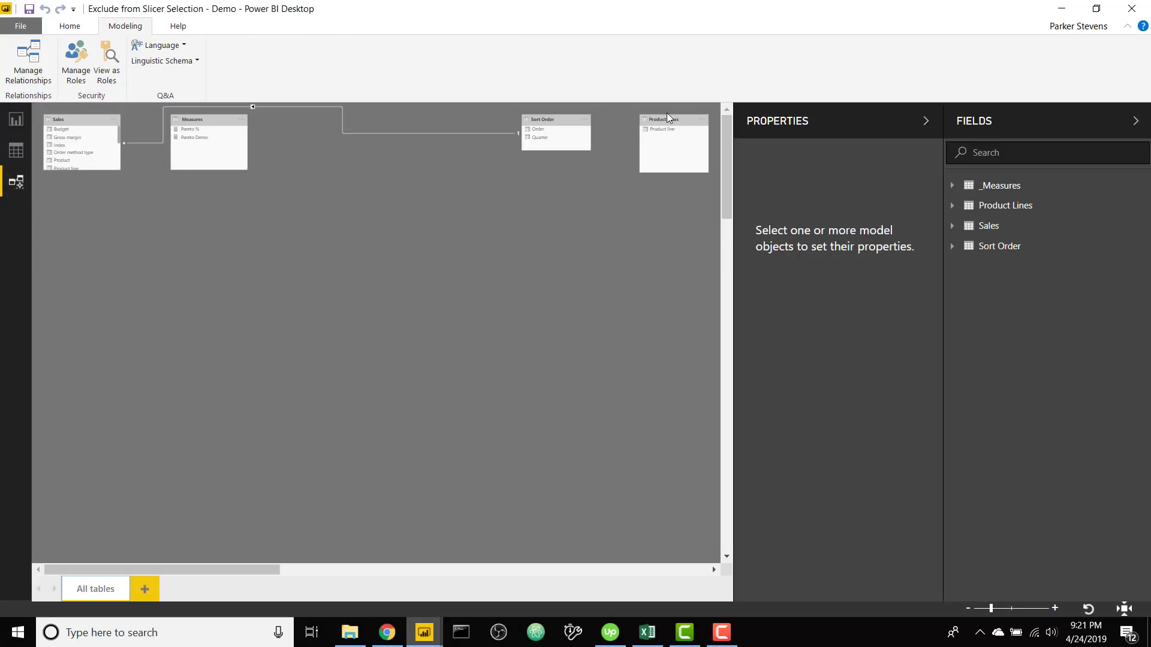
drag(671, 121, 231, 215)
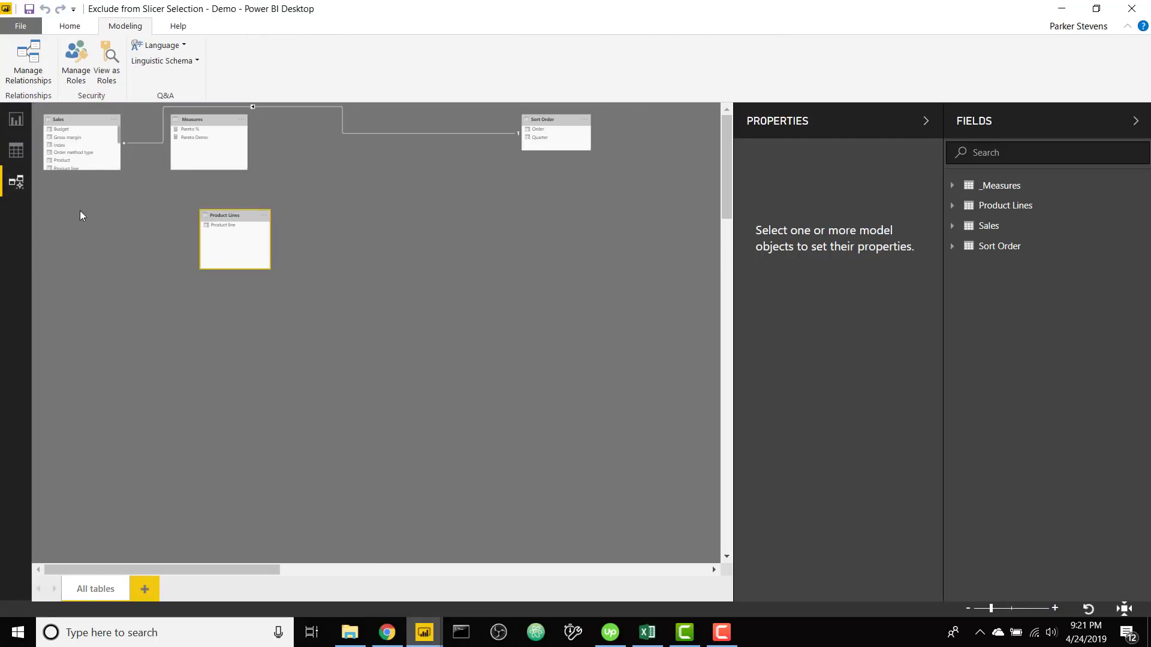
click(19, 125)
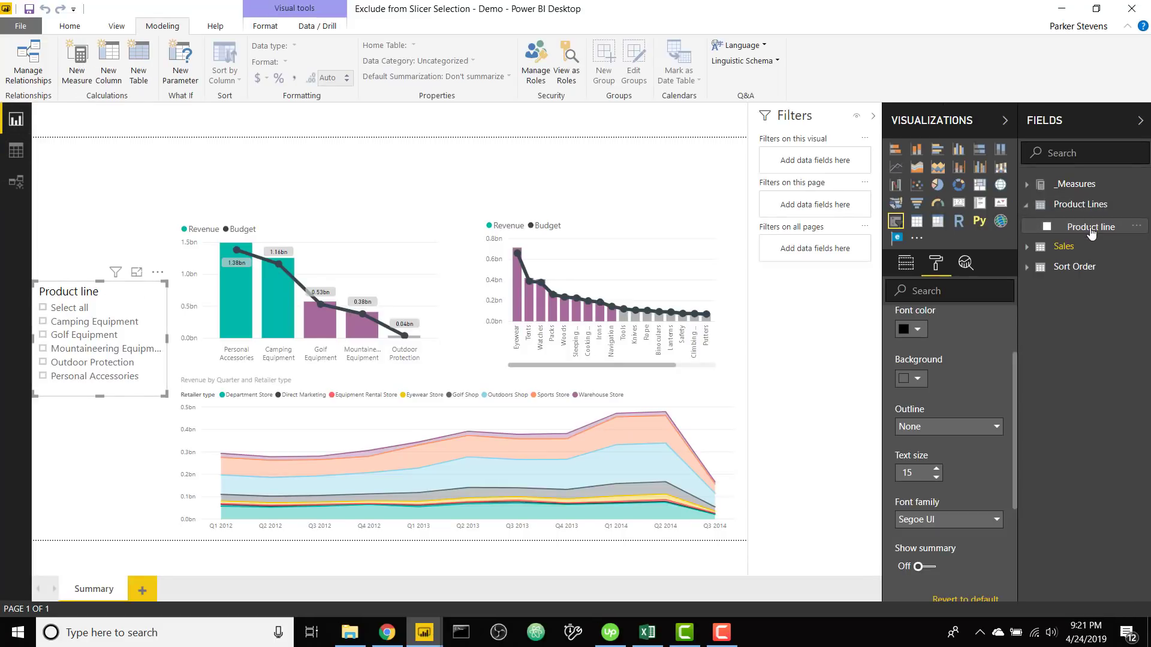
Feed the slicer from Product Lines[Product line], then tick all five lines and clear them to confirm charts stay unfiltered
click(905, 266)
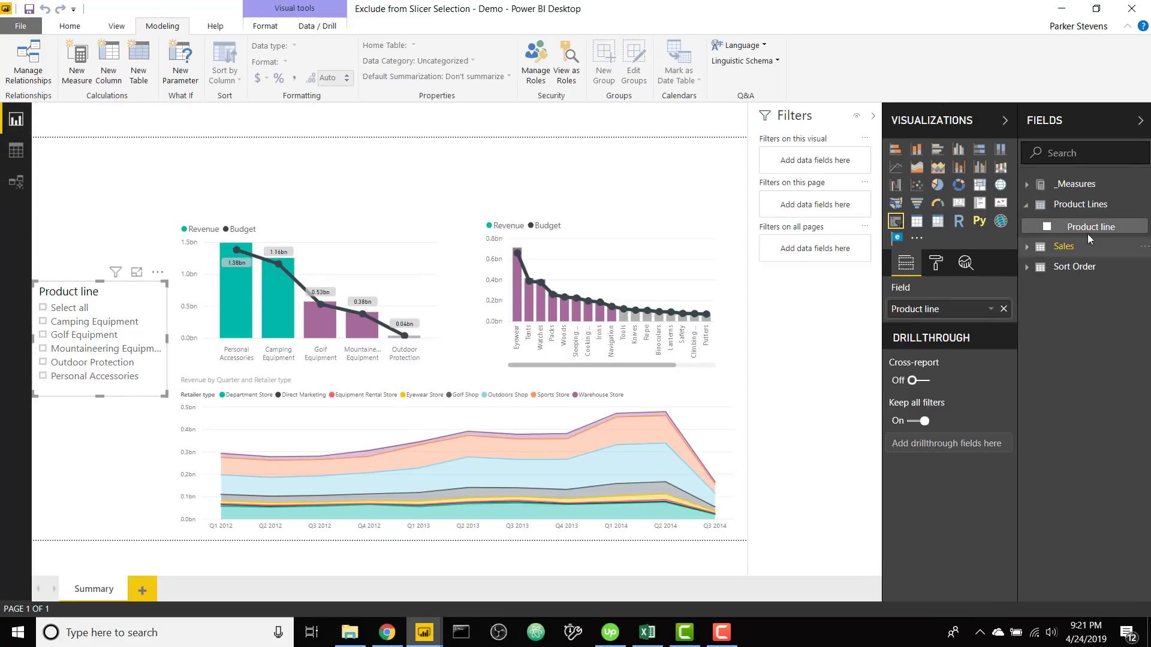
drag(1091, 226, 964, 314)
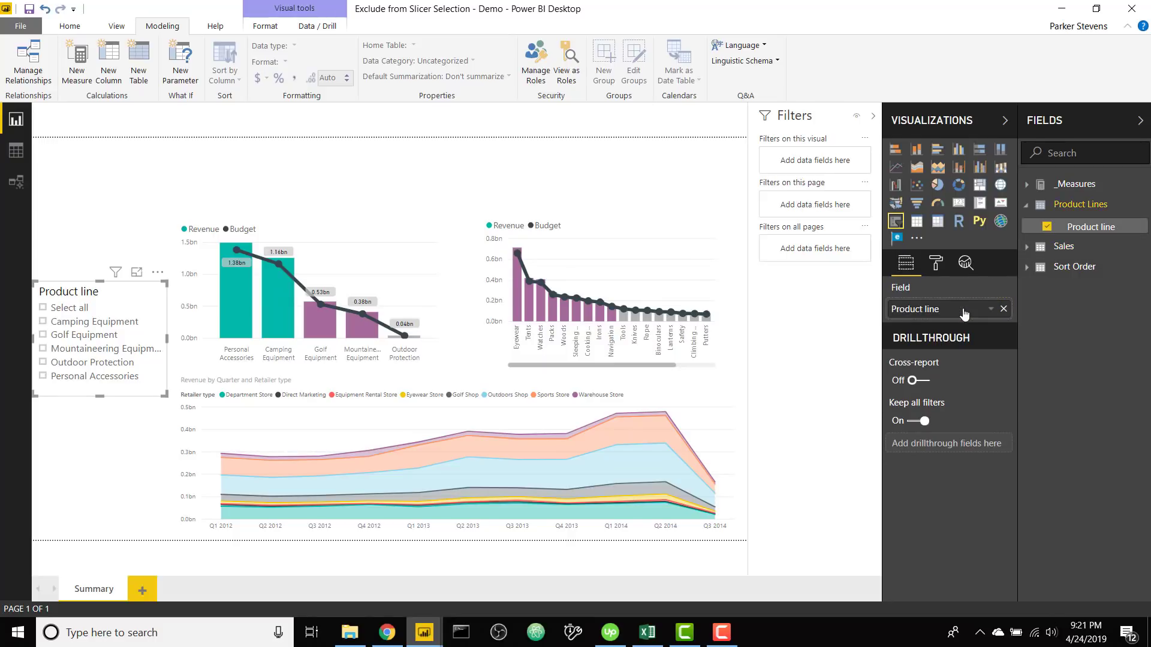
click(111, 327)
ctrl+click(110, 335)
ctrl+click(108, 349)
ctrl+click(103, 363)
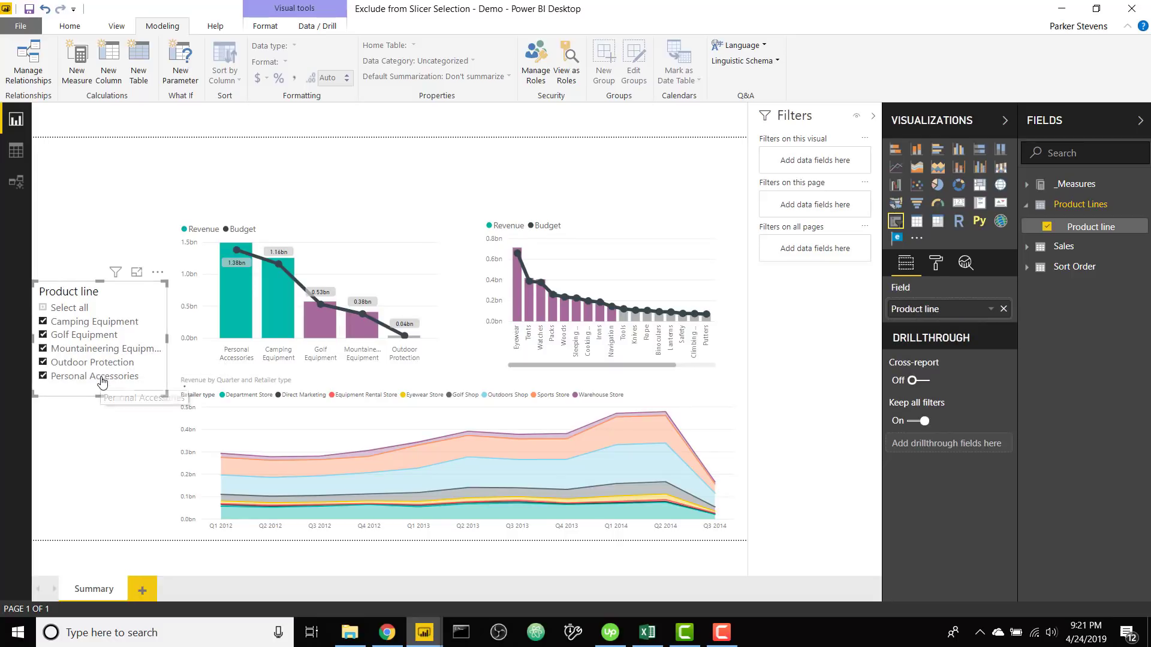
ctrl+click(103, 376)
click(147, 299)
Add a new measure to _Measures and start its formula as Exclude? = IF(
click(1073, 189)
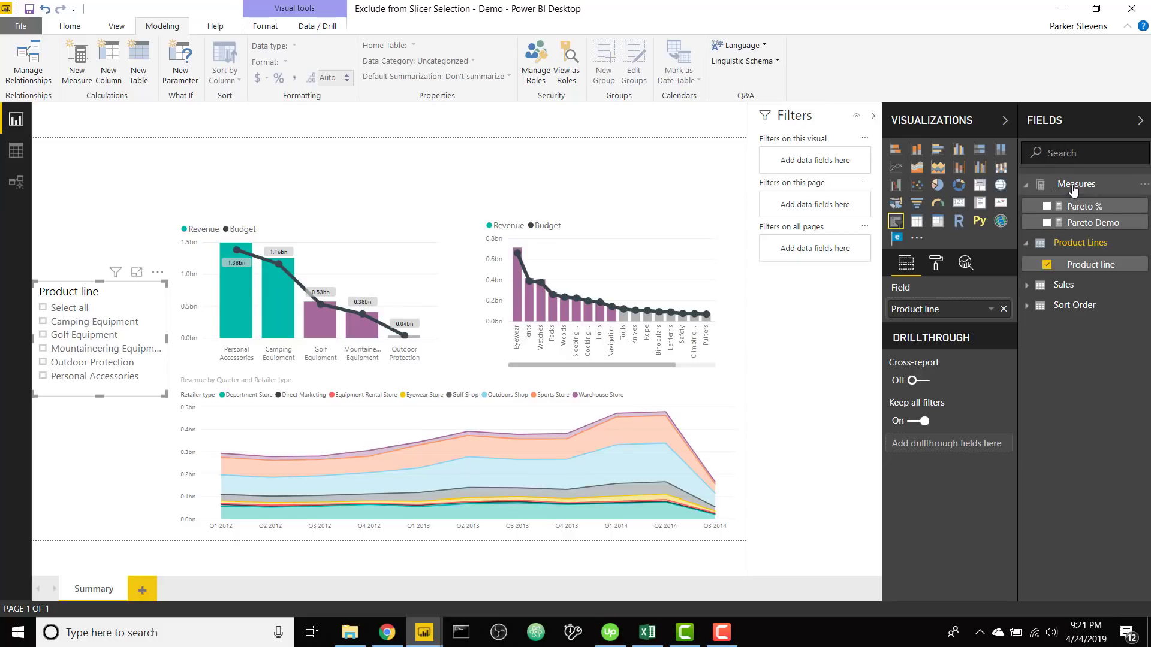
right_click(1073, 189)
click(1072, 204)
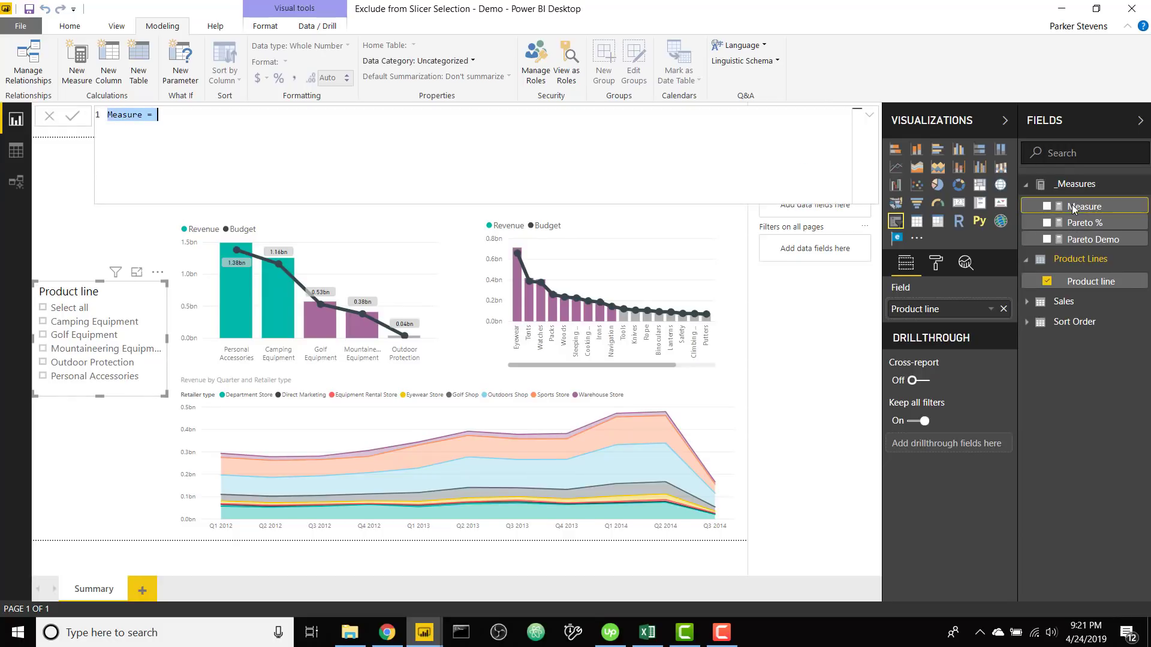
key(BackSpace)
text(Exclude? =)
key(shift+Return)
text(IF()
key(shift+Return)
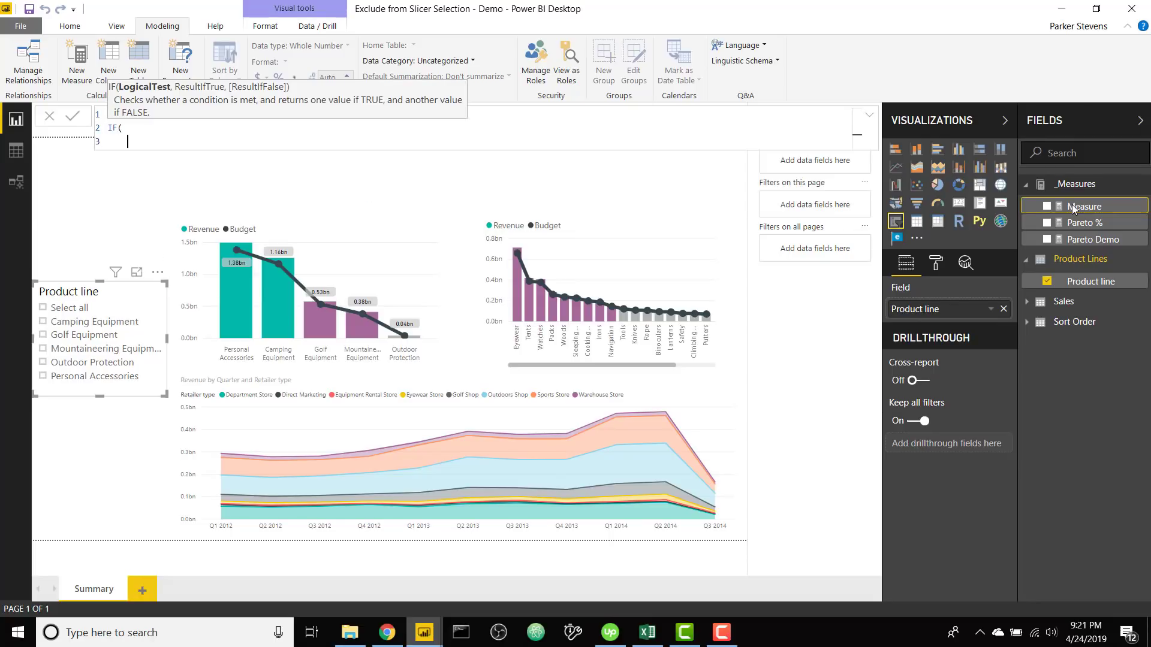
Write the condition MAX(Sales[Product line]) IN ALLSELECTED('Product Lines'[Product line])
text(MAX)
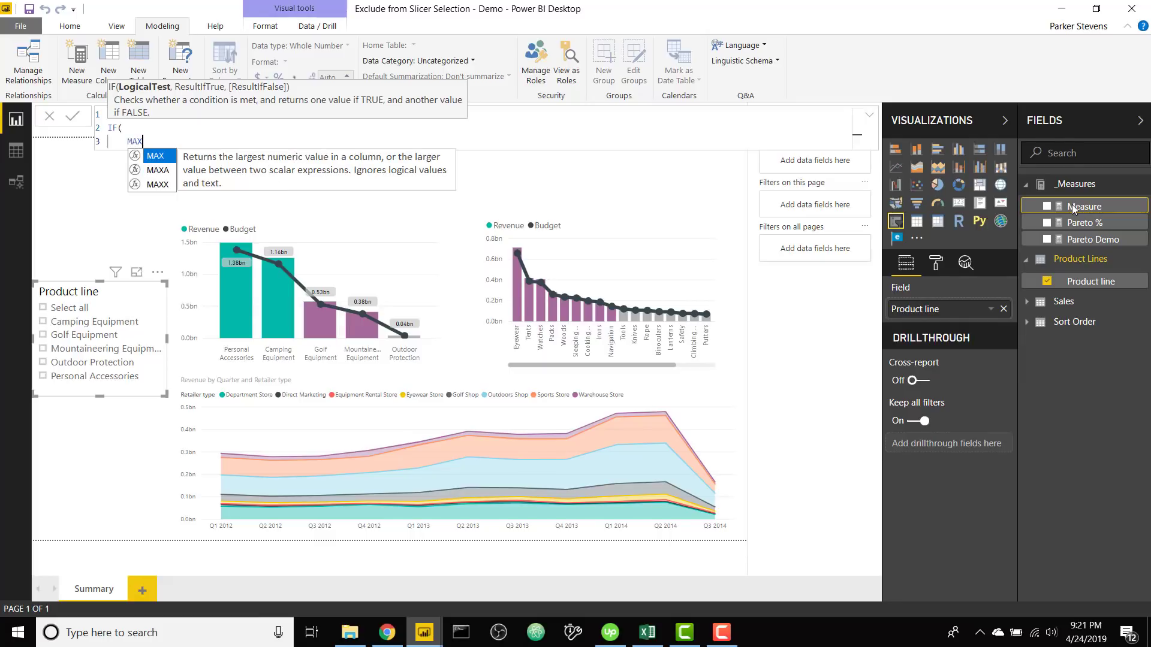
text(I(prod)
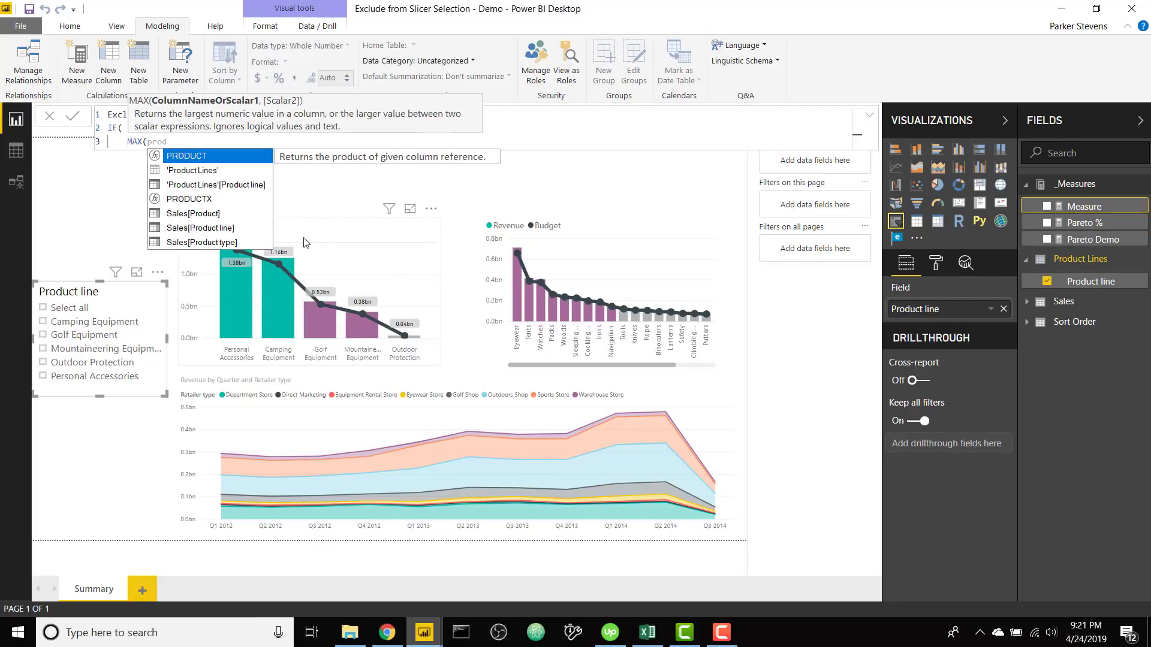
double_click(238, 215)
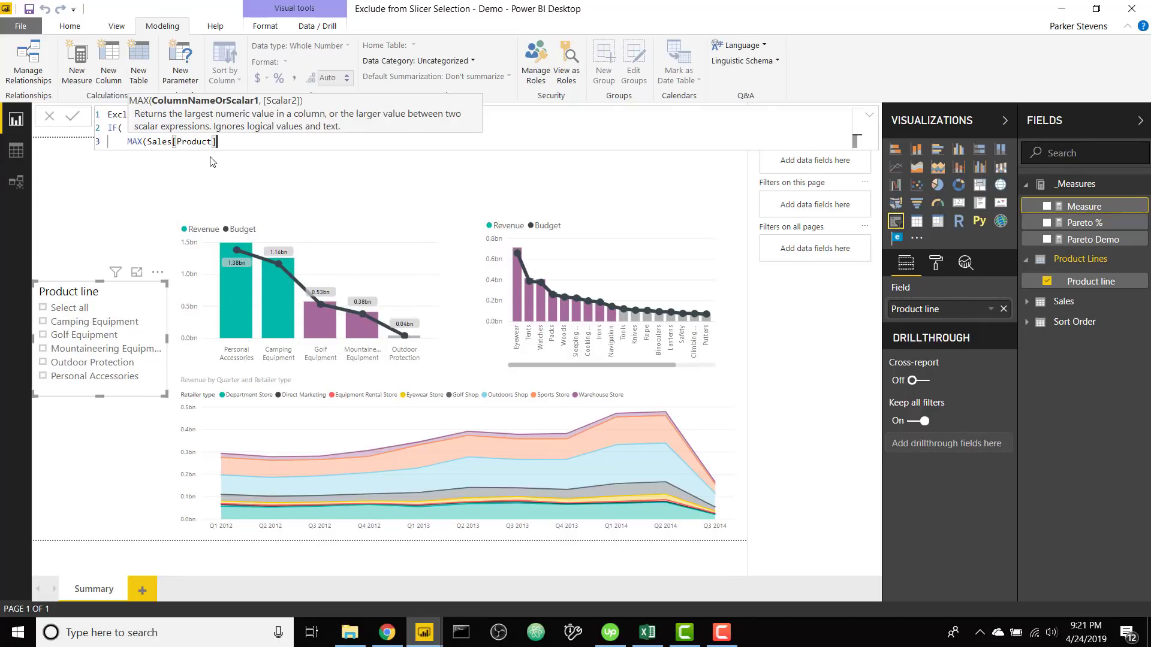
key(BackSpace)
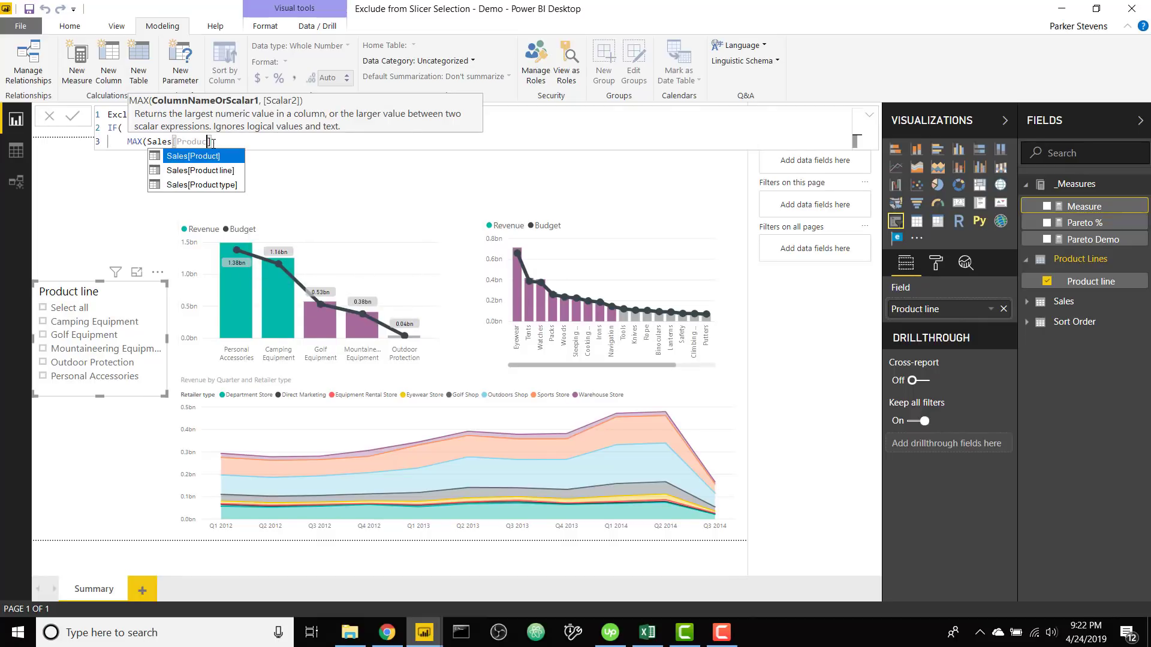
click(214, 171)
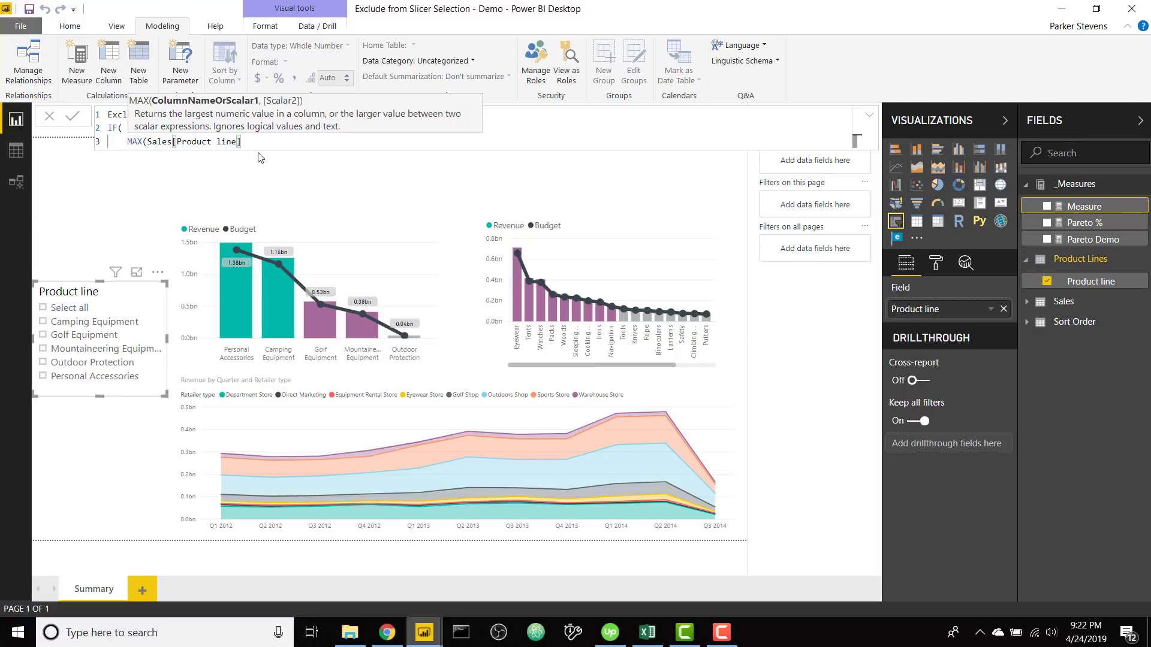
text() )
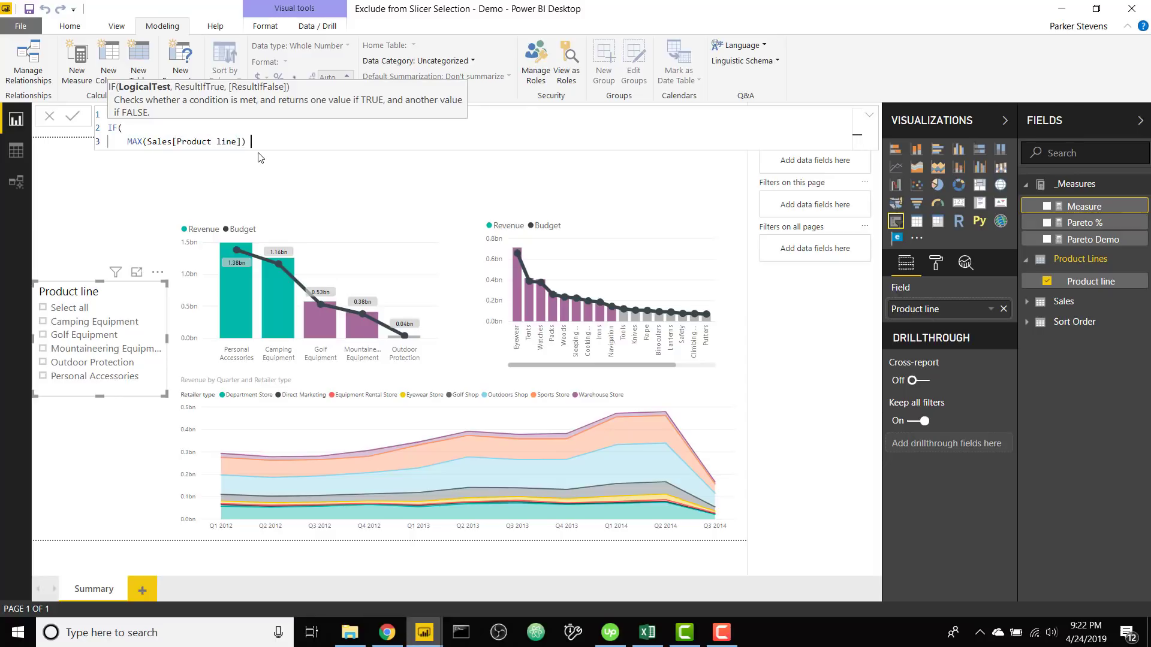
text(IN ALLSELECTED()
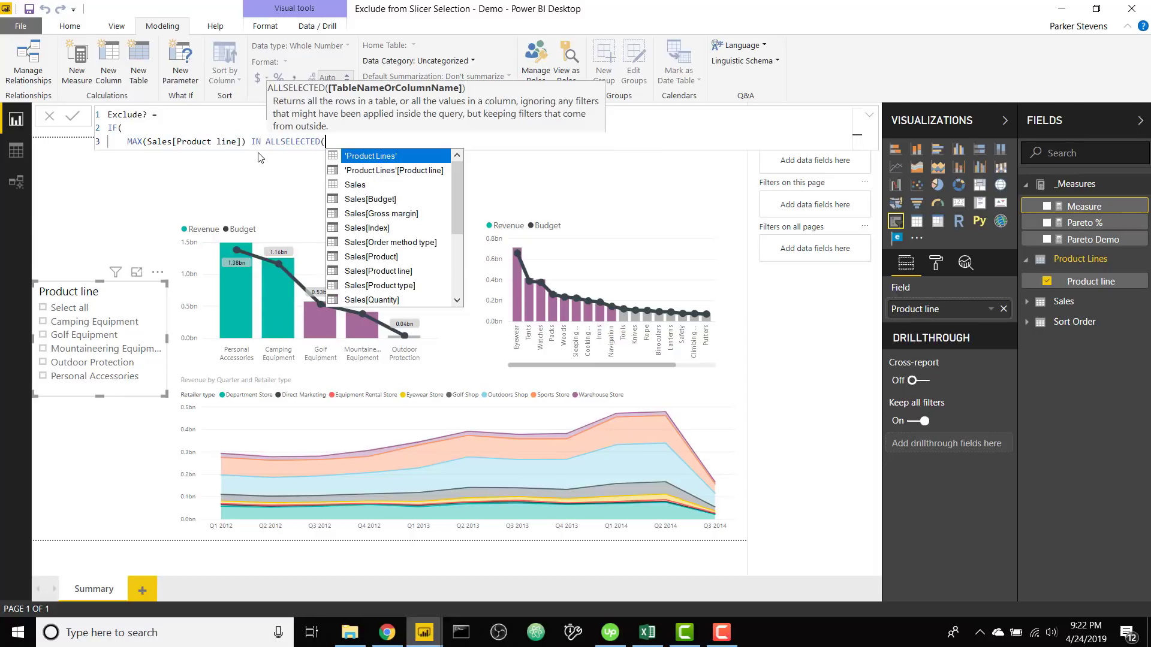
text(prod)
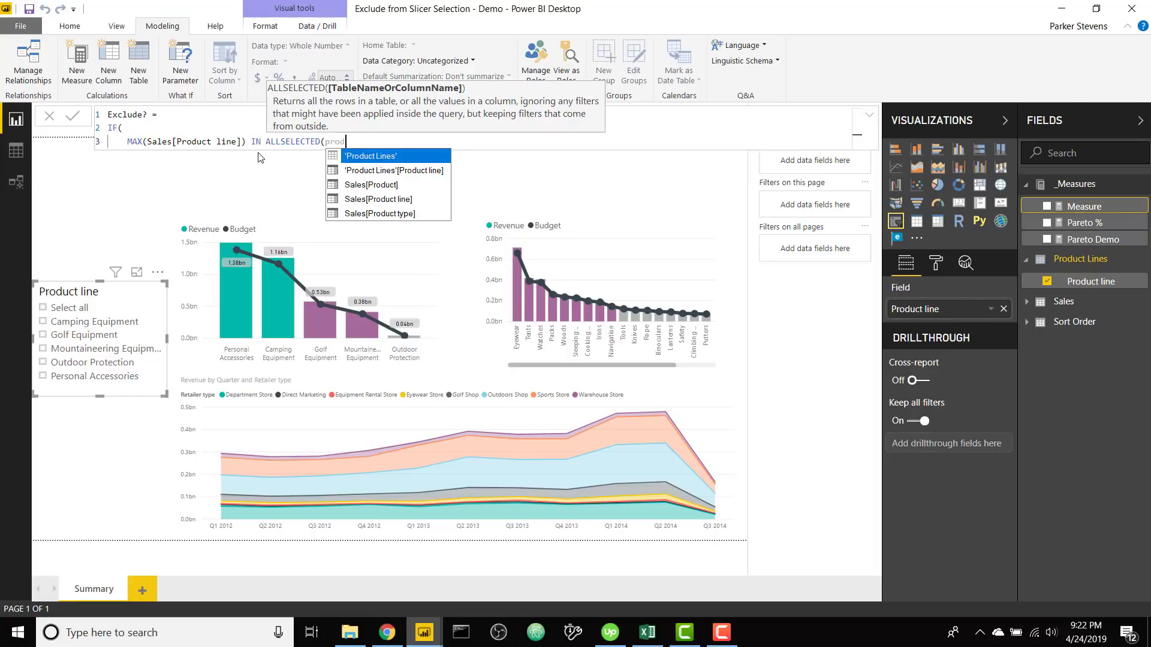
click(377, 170)
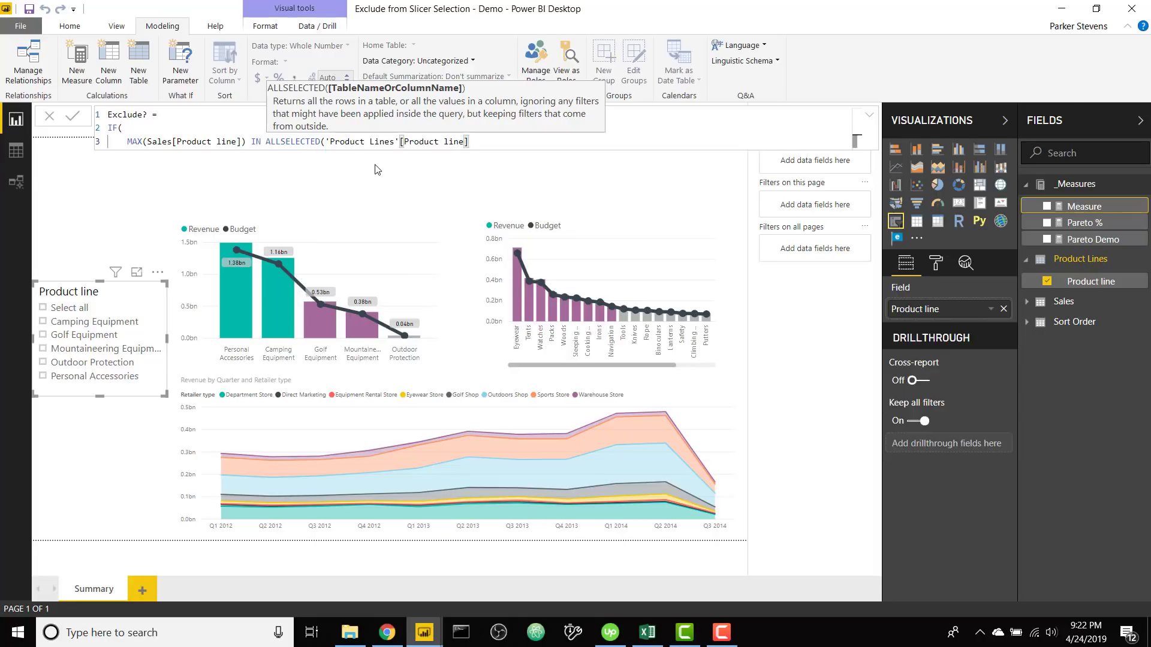
text())
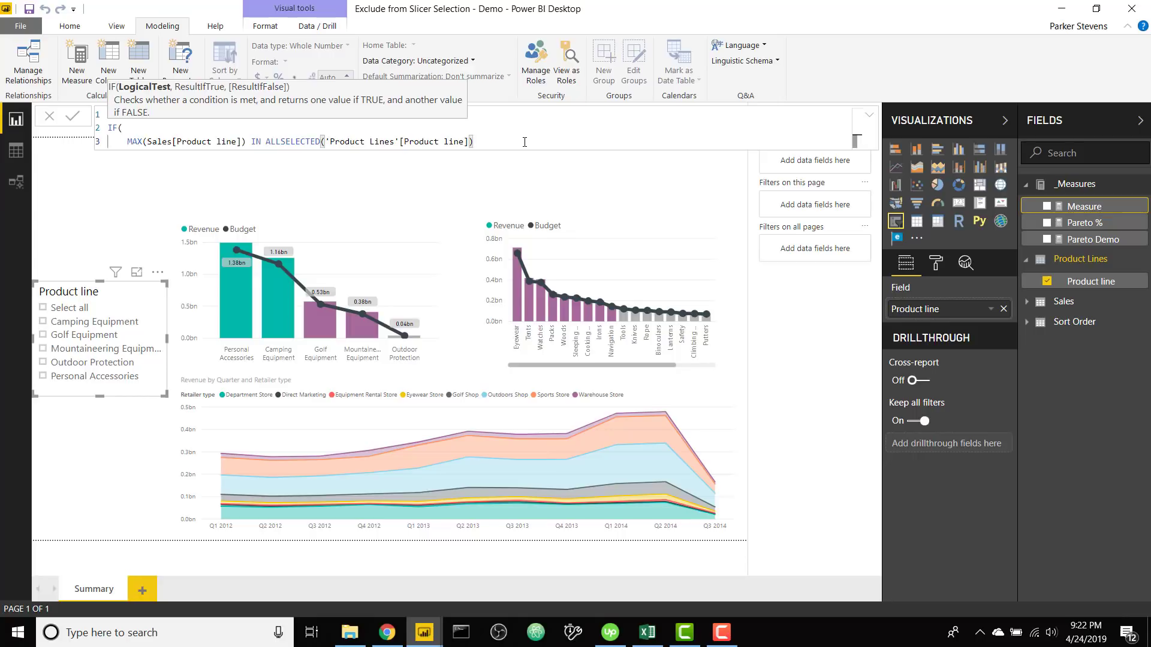
Add the "Y" and "N" results and close the IF
text(,)
key(Return)
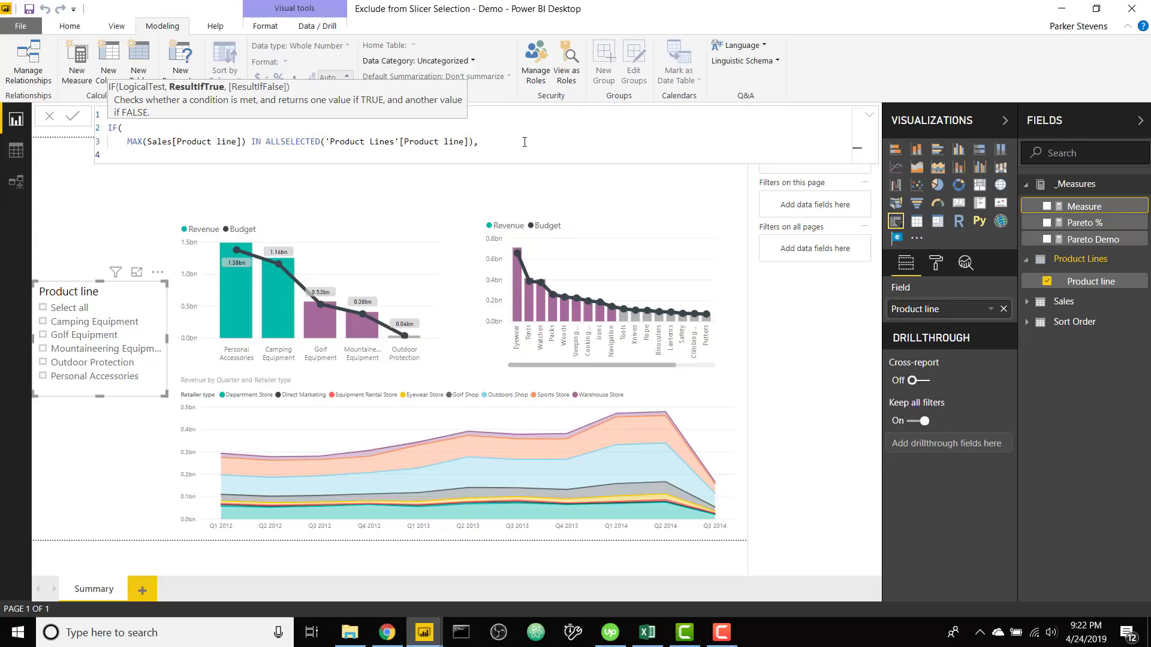
text("Y",)
key(Return)
text("N")
key(Return)
text())
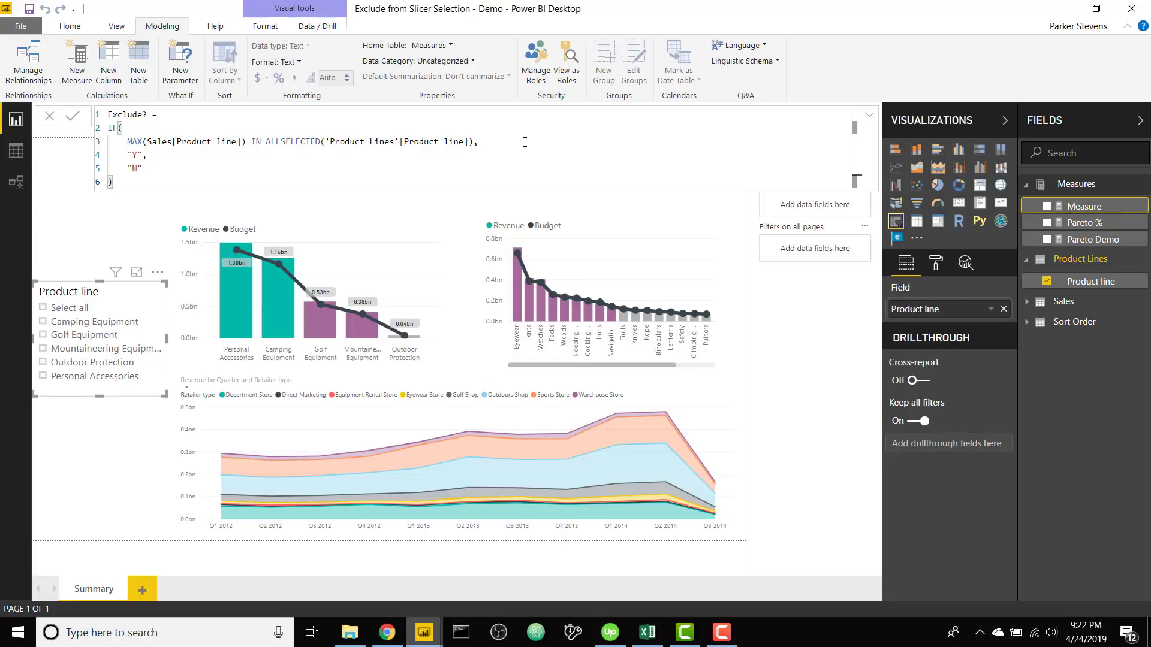
Add Exclude? as a visual filter on the left combo chart, set to 'is N'
click(346, 262)
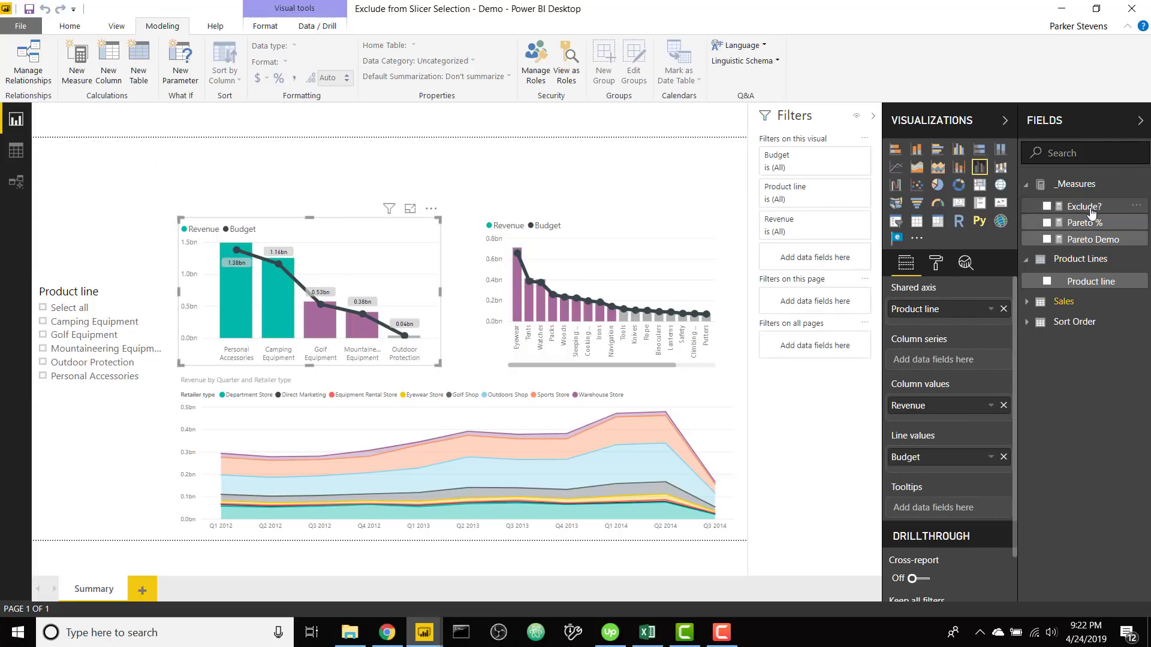
drag(1091, 213, 819, 264)
click(839, 232)
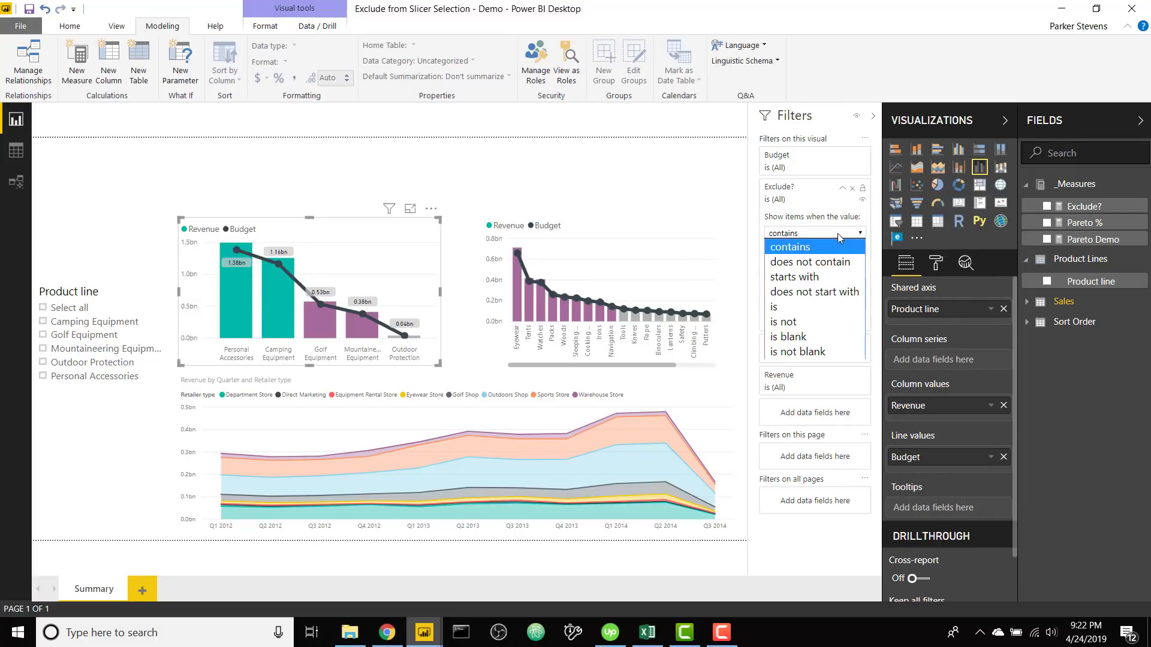
click(807, 305)
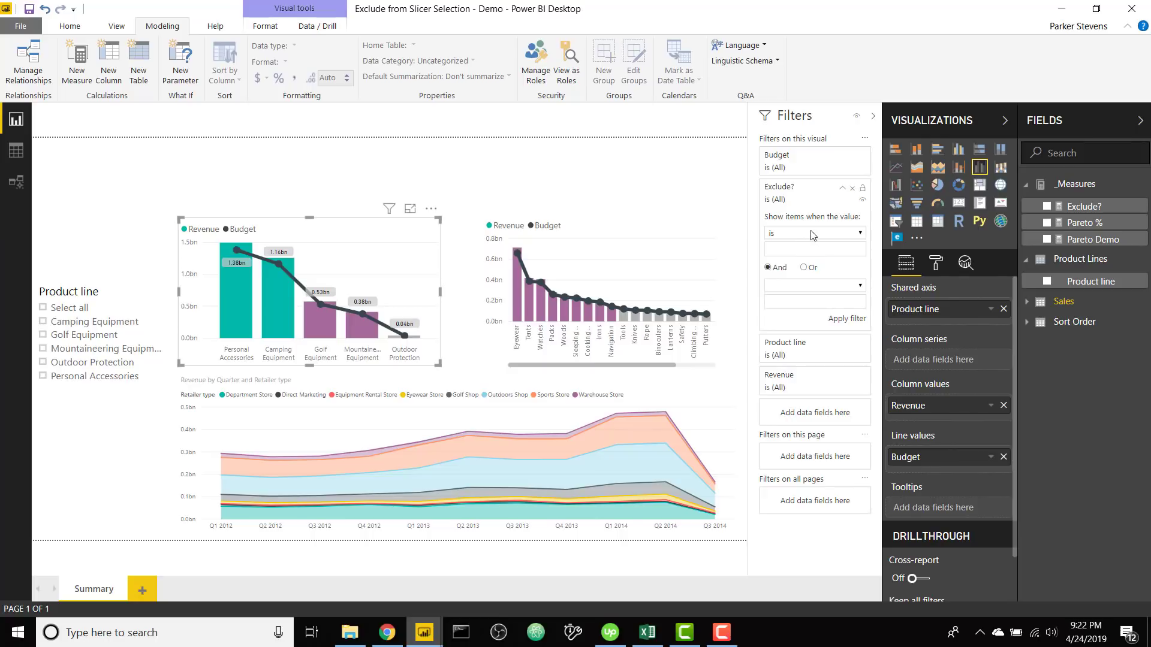
click(785, 249)
text(N)
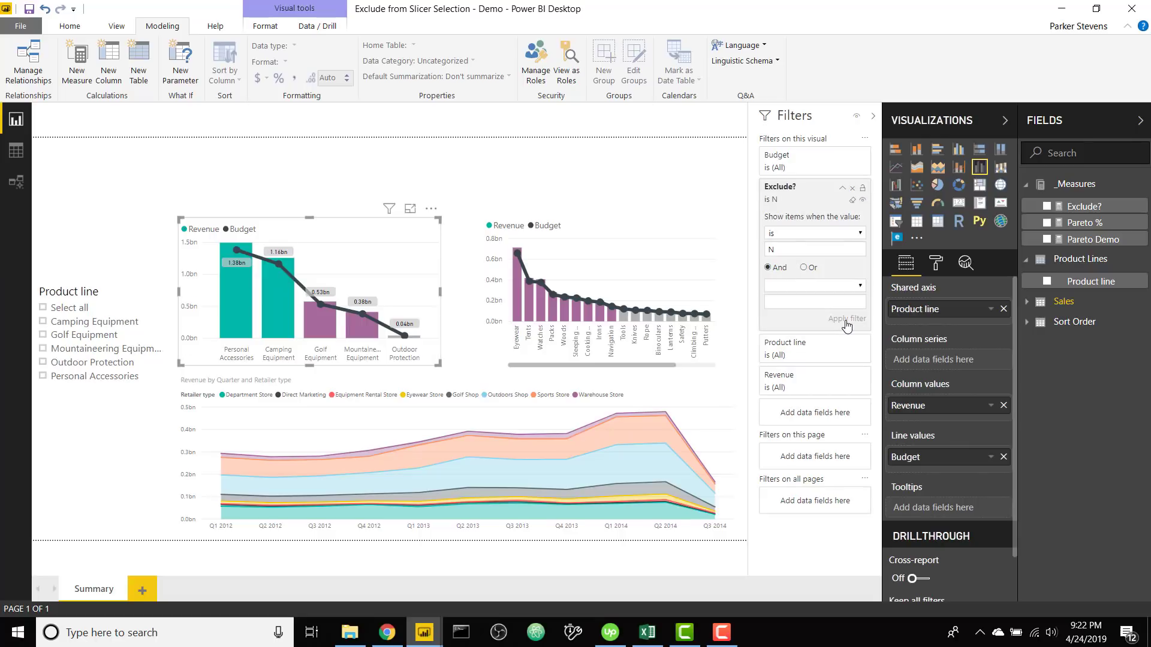
click(845, 321)
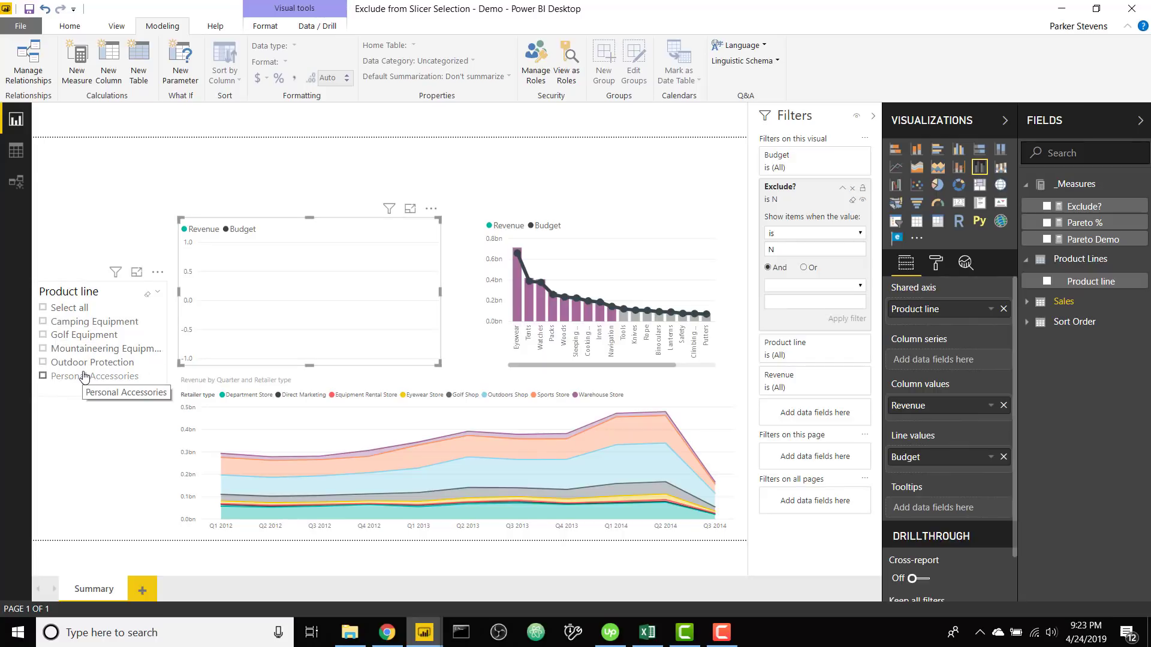
Tick Camping Equipment and Outdoor Protection in the slicer, then select the Exclude? measure
click(86, 322)
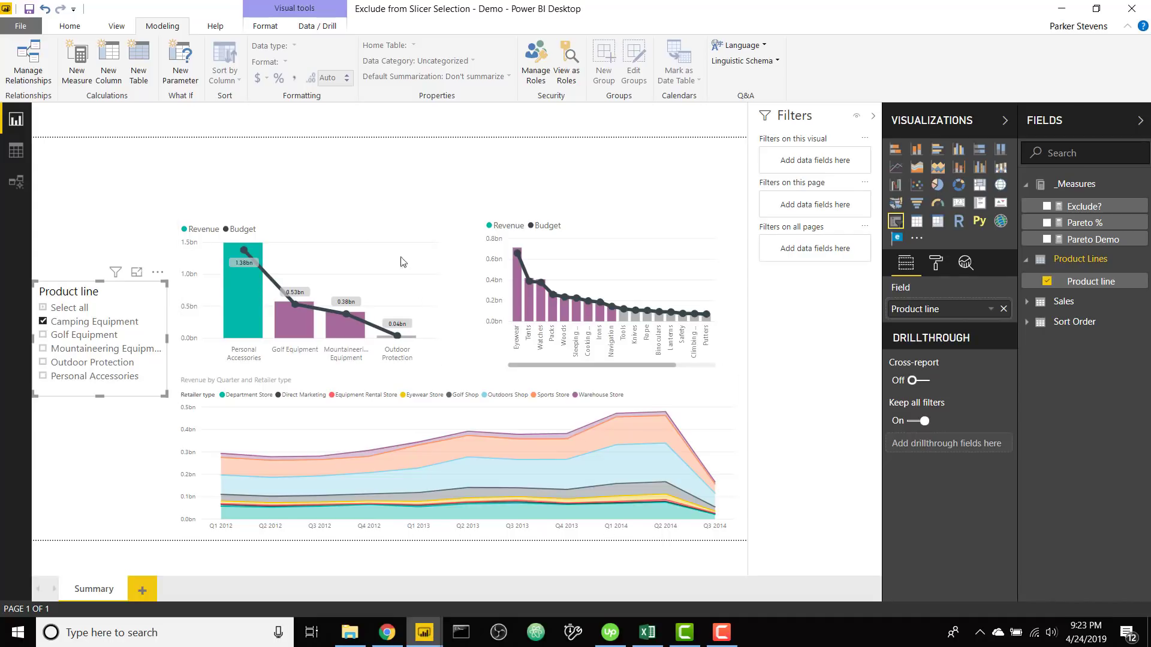
click(77, 365)
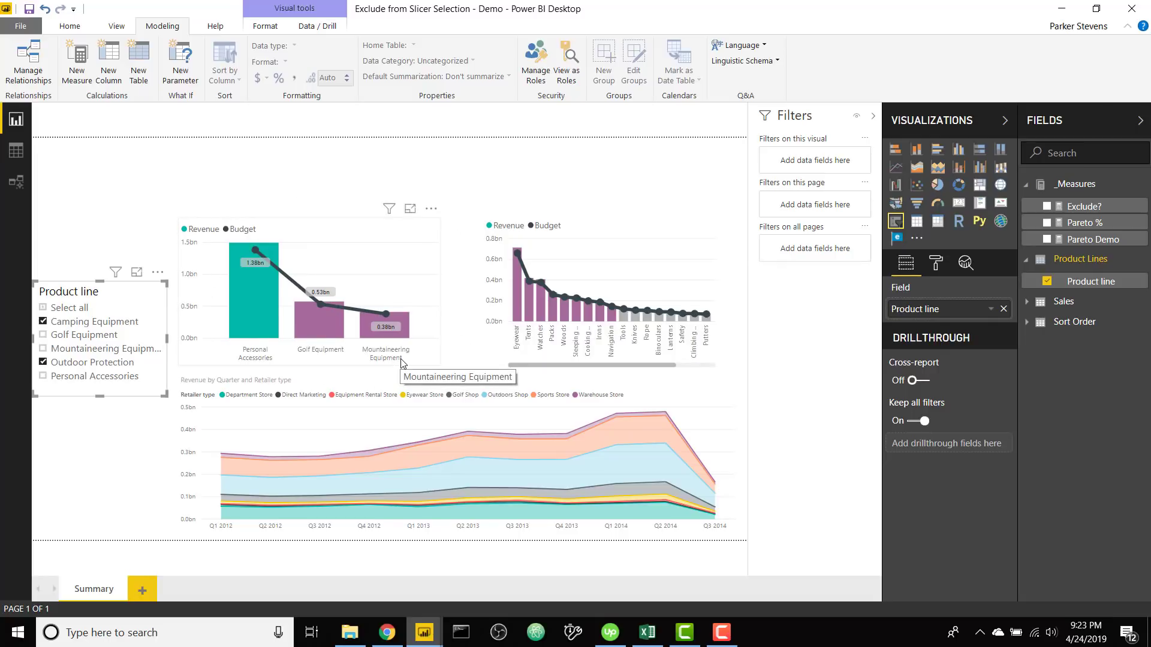
click(1093, 210)
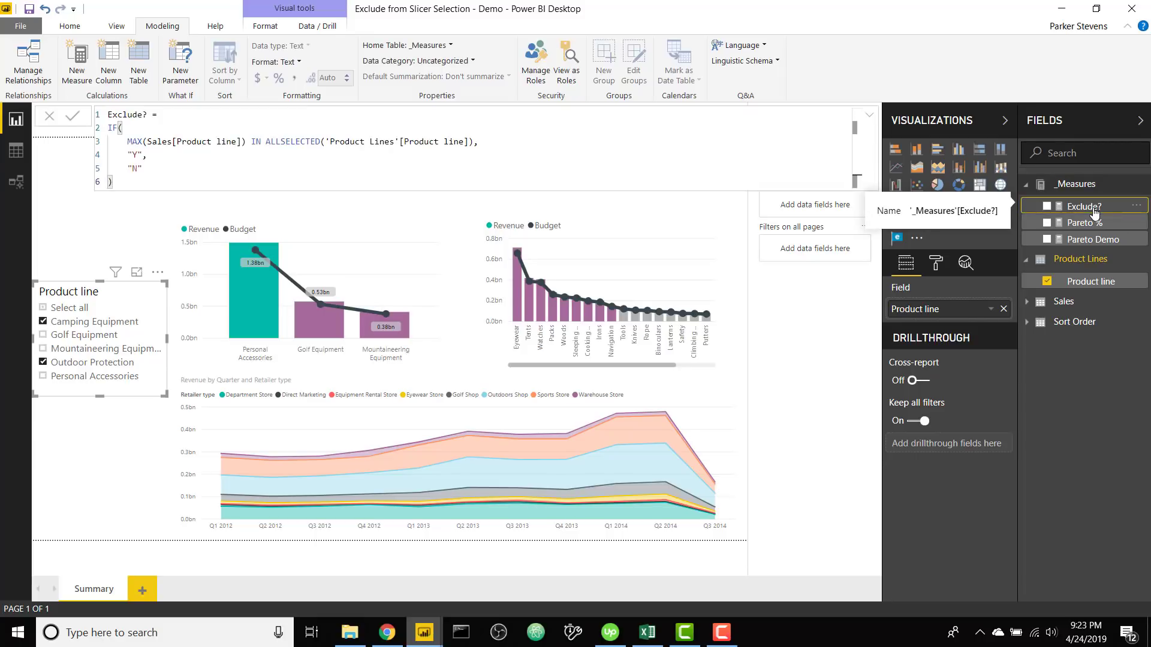
Append && COUNTROWS(ALLSELECTED('Product Lines'[Product line])) <> COUNTROWS(ALL('Product Lines'[Product line])) to the condition
click(474, 141)
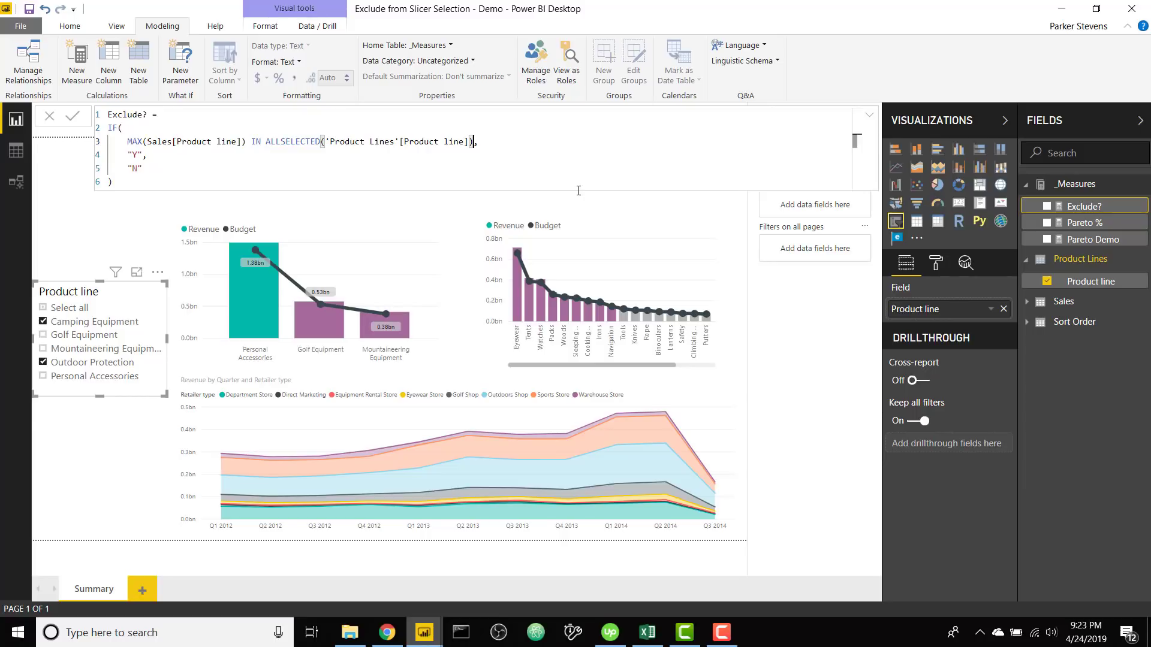
text(&& COUNTROWS()
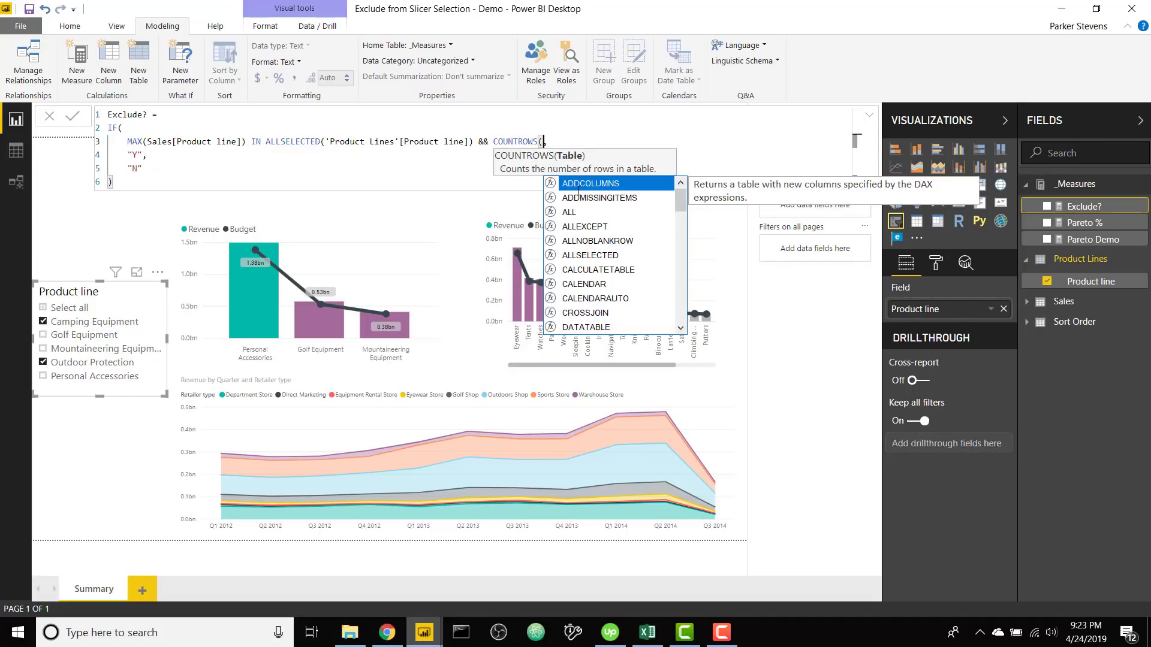
text(ALLSELECTED()
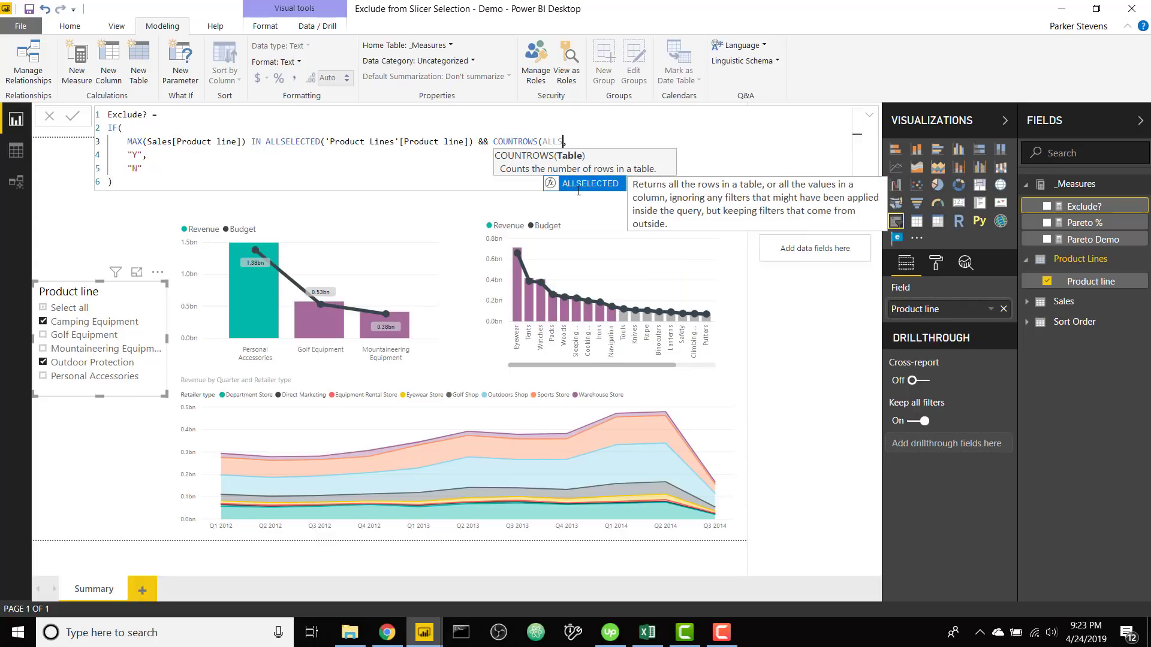
text('p)
key(Down)
key(Tab)
text()))
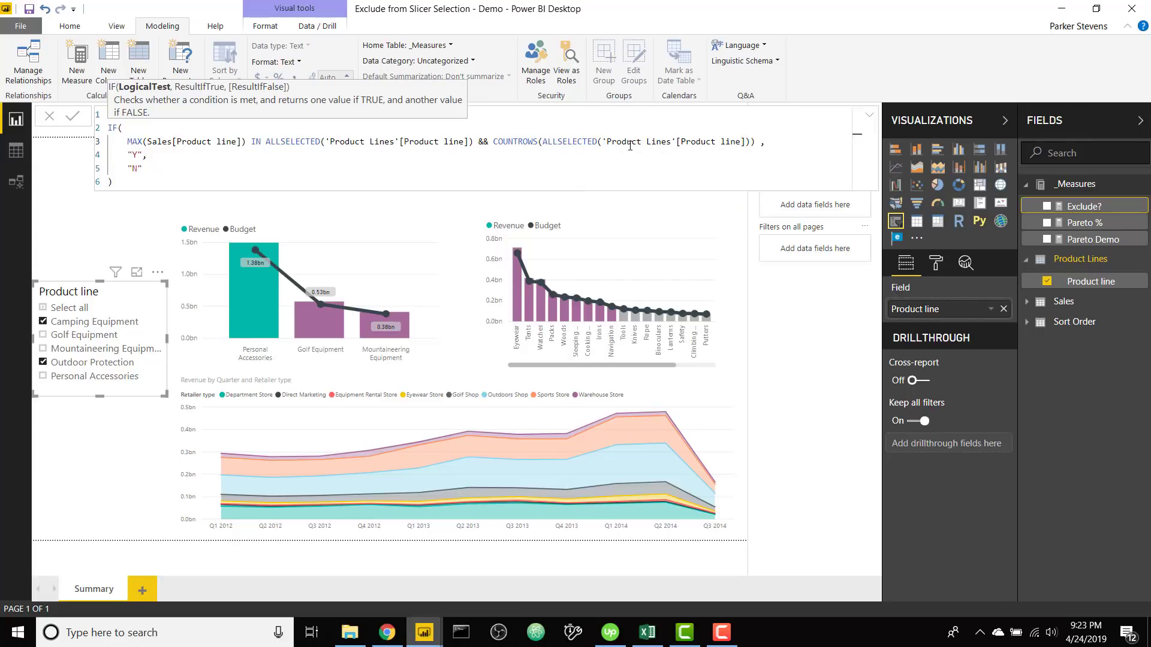
text( <> COUNTROWS(ALL()
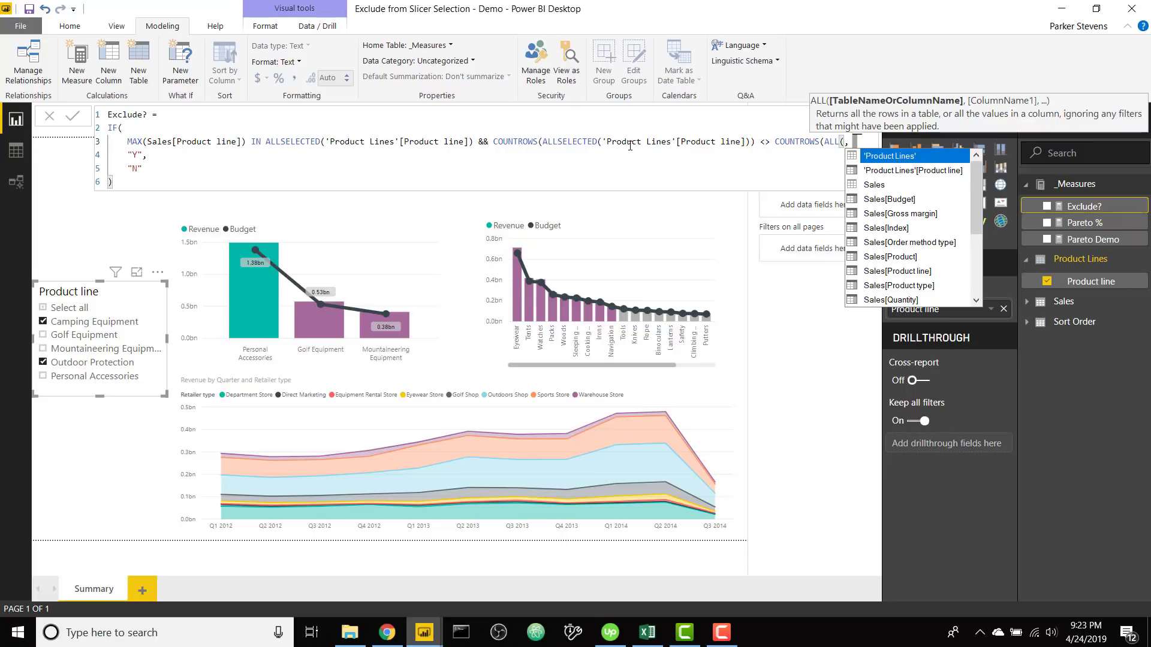
text('Pro)
key(Down)
key(Tab)
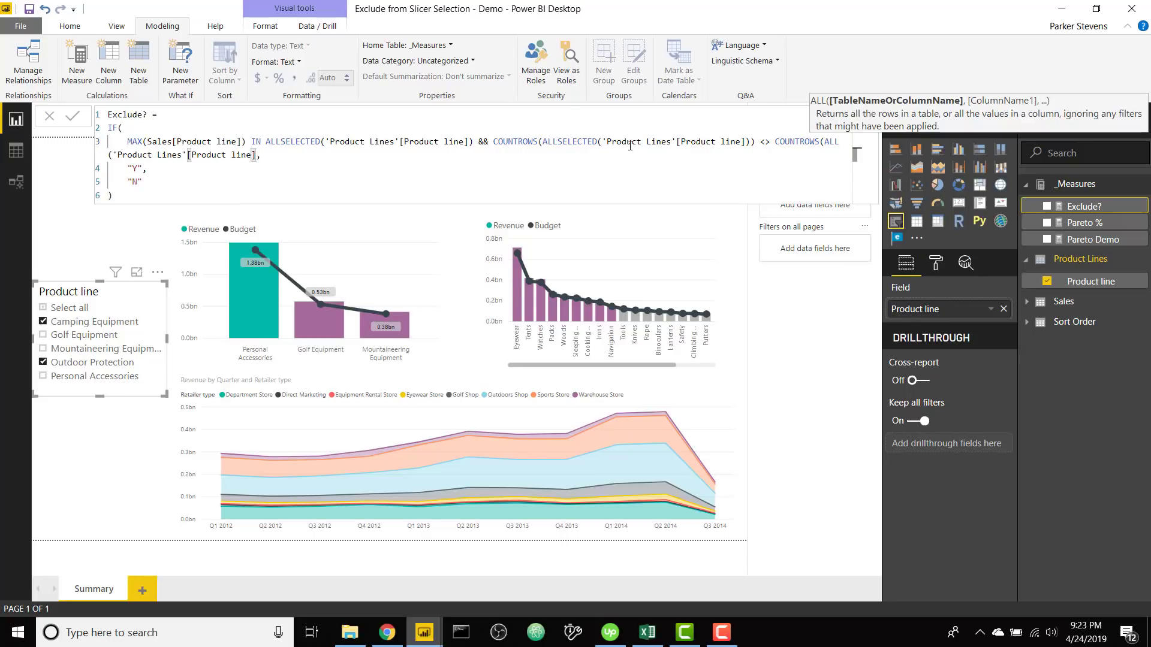
text()))
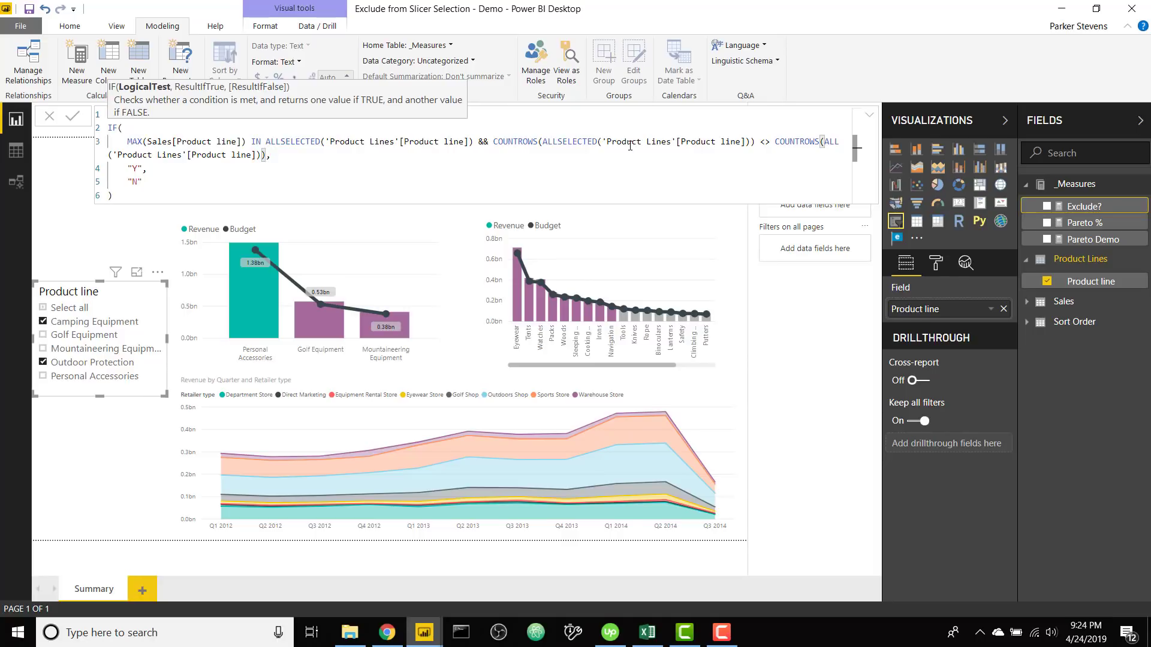
text(,)
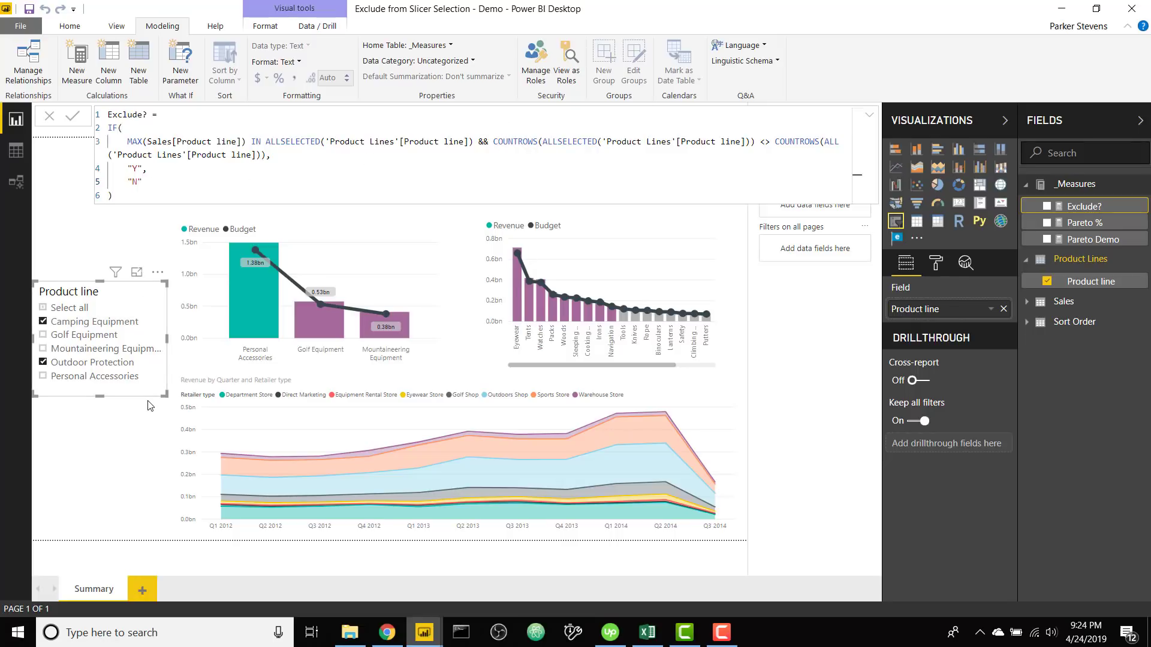
Clear the slicer, select all product lines, then clear it again
click(148, 296)
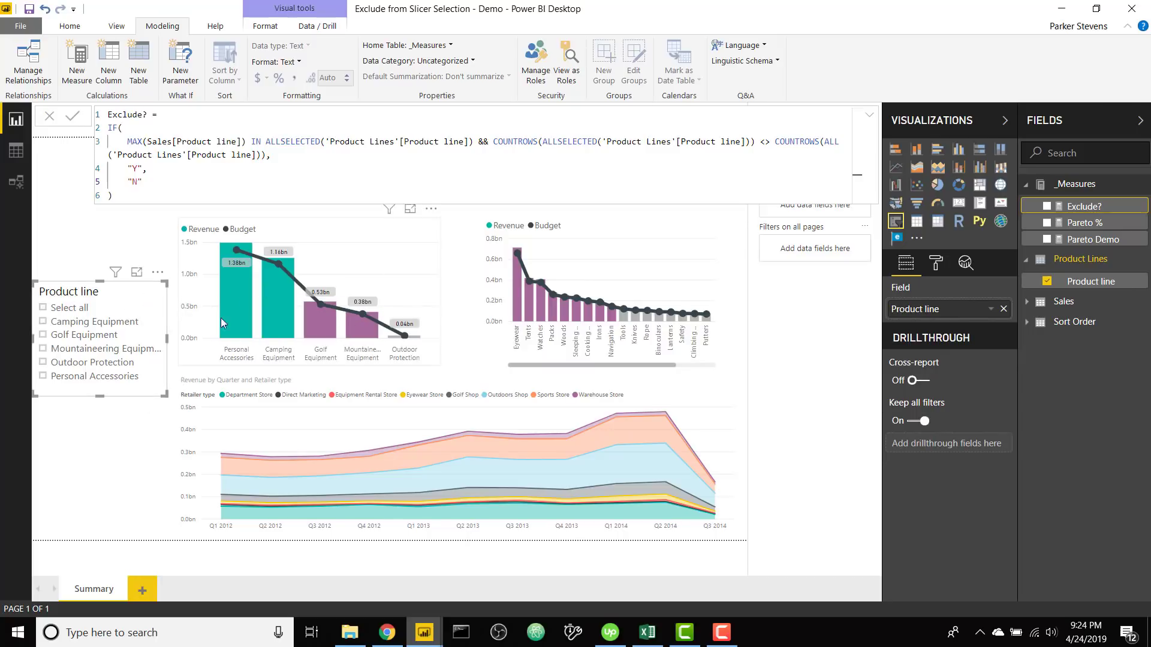
click(70, 308)
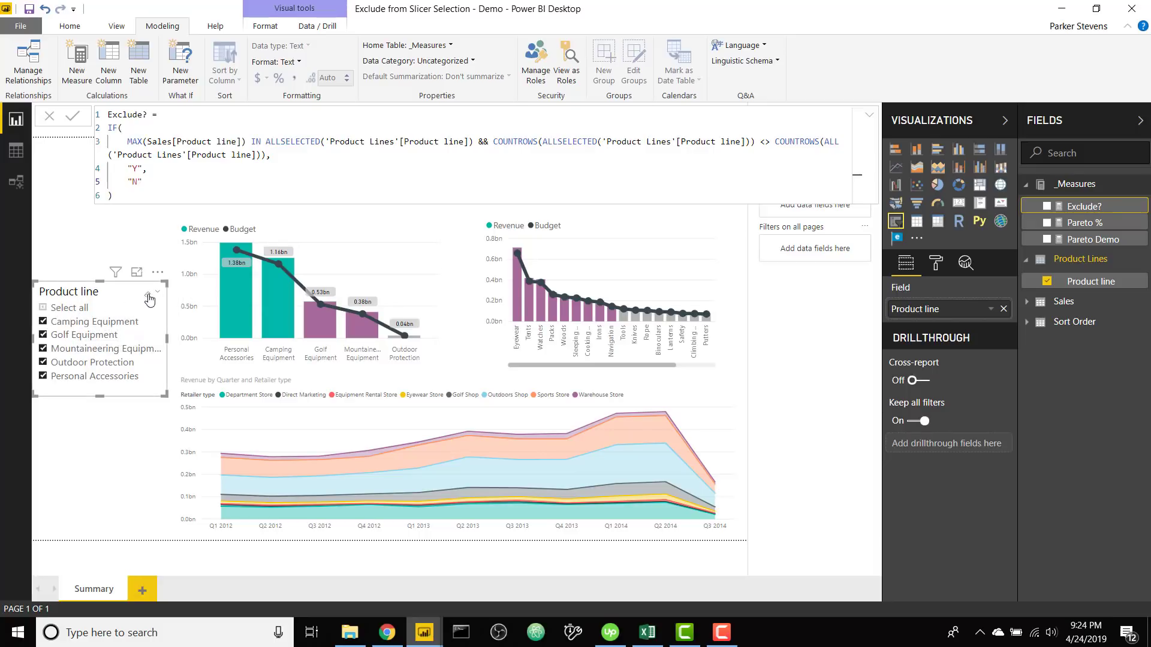
click(150, 294)
Tick Golf and Camping Equipment, briefly trying Mountaineering, and select the right combo chart
click(98, 336)
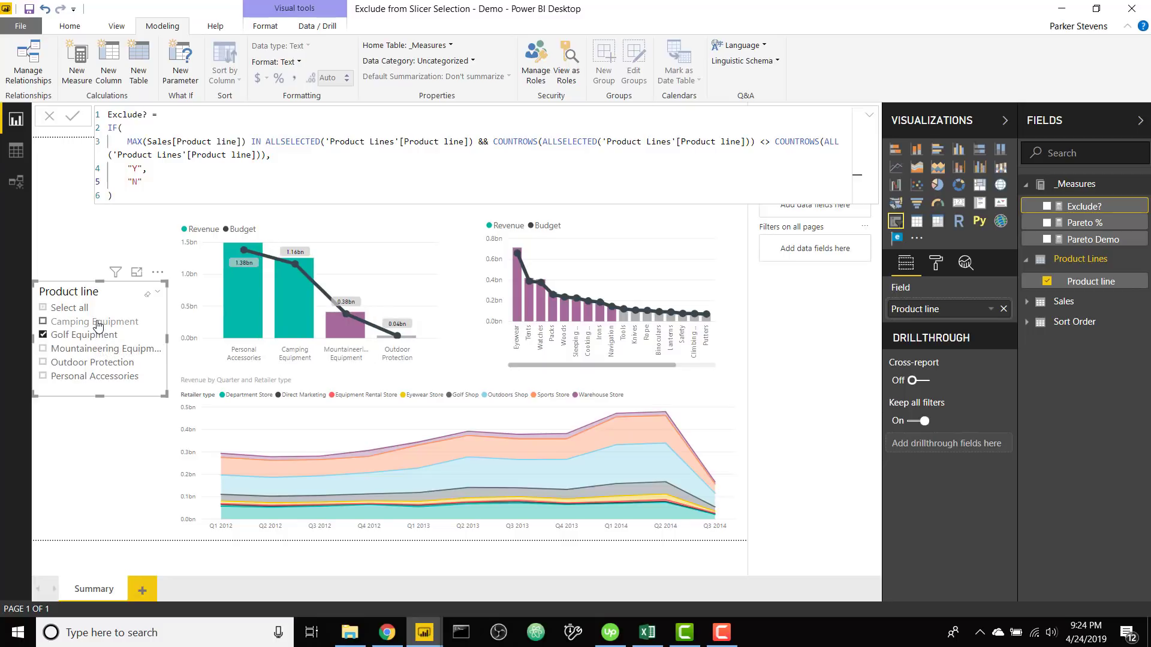
click(90, 322)
click(93, 349)
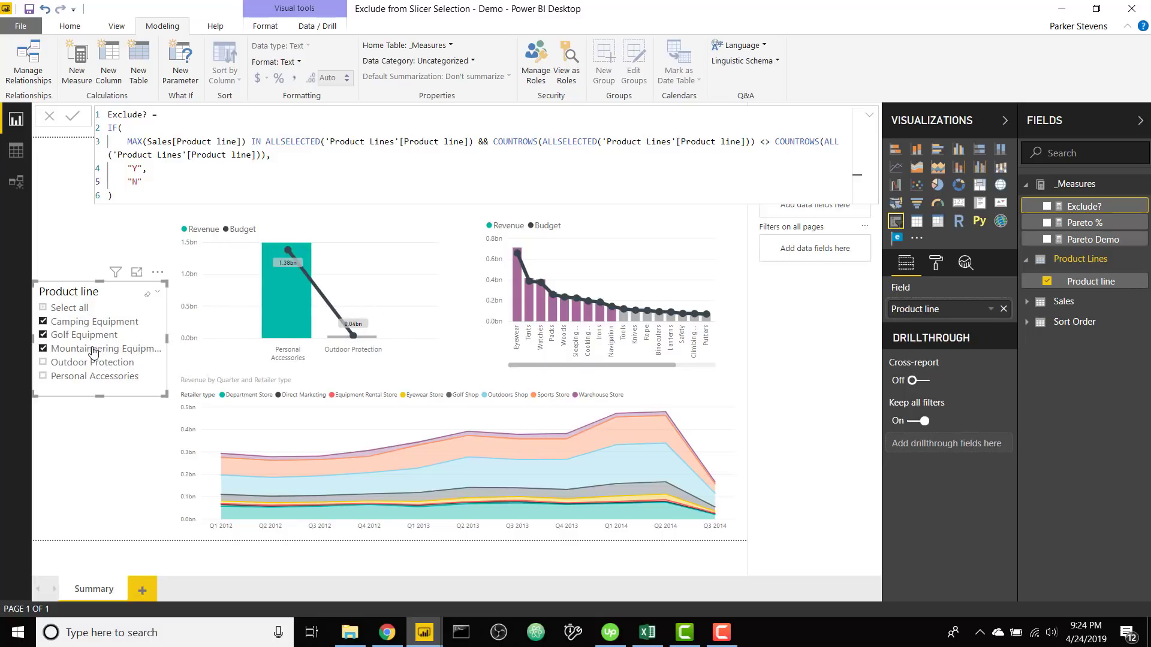
click(93, 350)
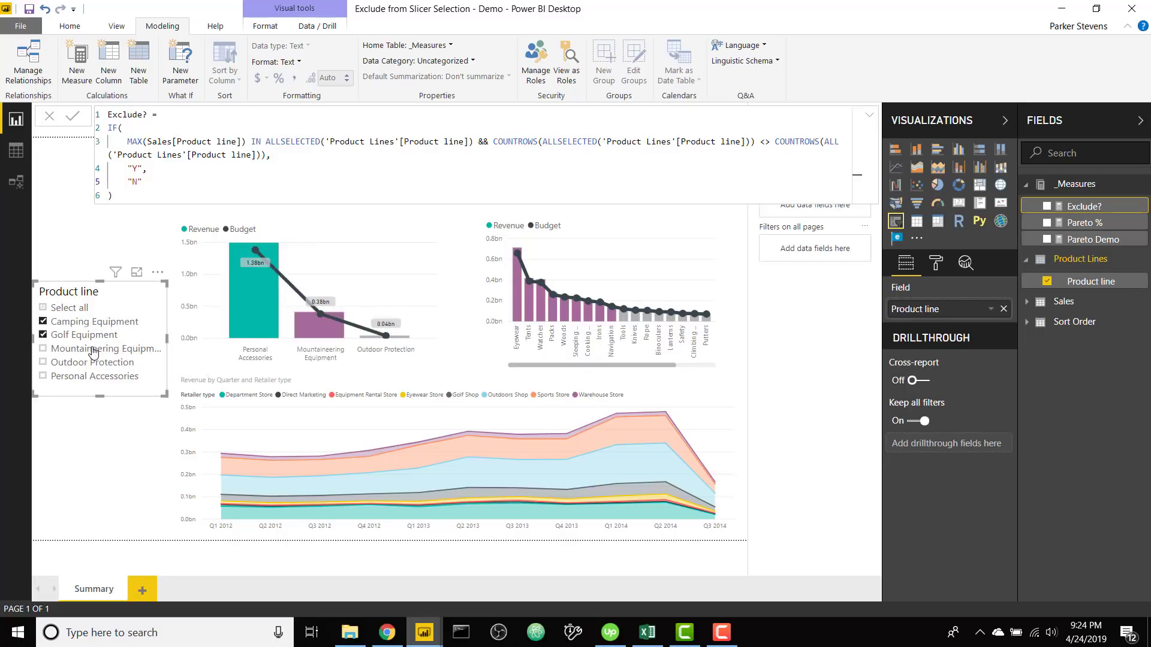
click(612, 248)
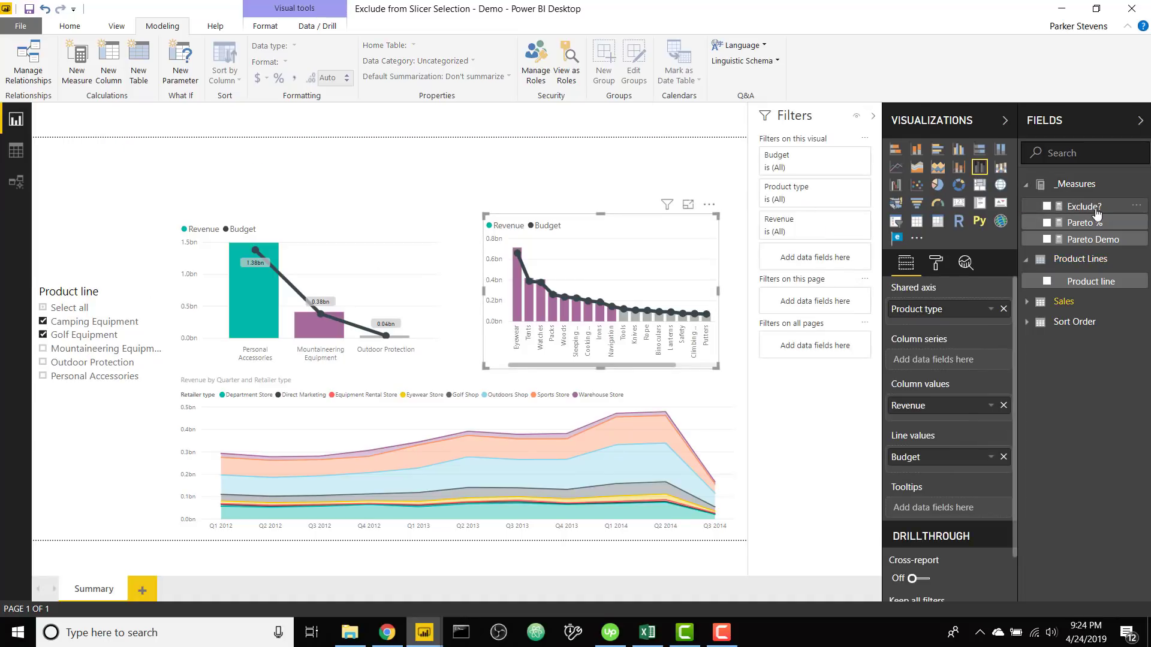
Add an Exclude? is N visual filter to the right combo chart
drag(1096, 214, 828, 263)
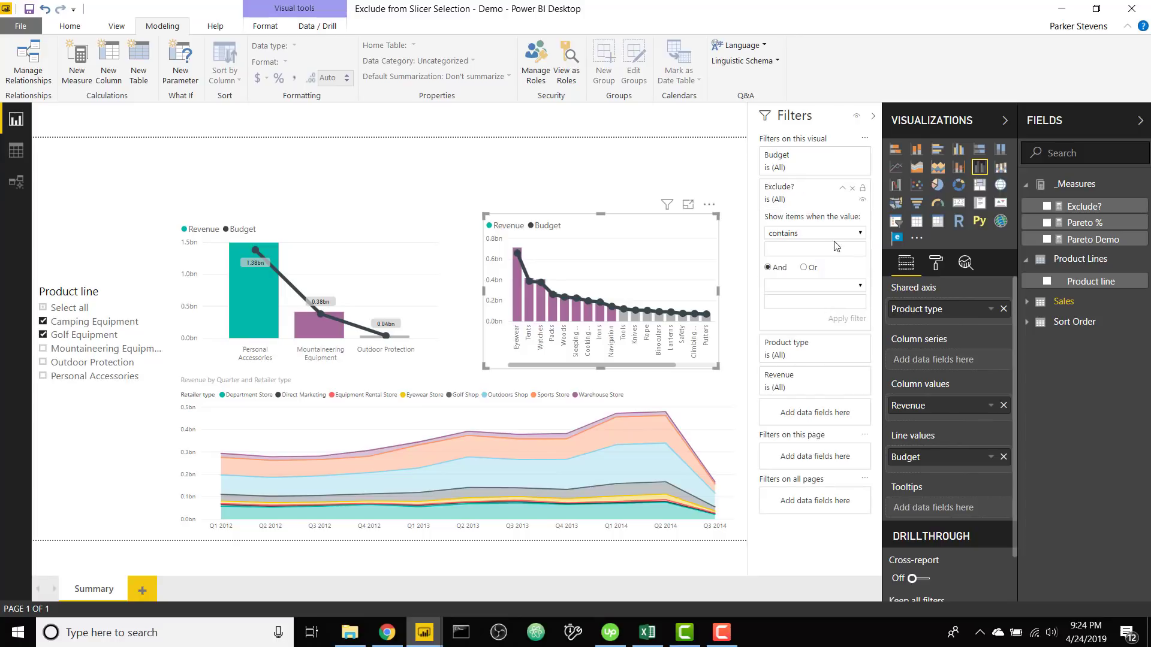
click(838, 233)
click(803, 313)
text("N")
key(BackSpace)
key(BackSpace)
text(N)
click(845, 319)
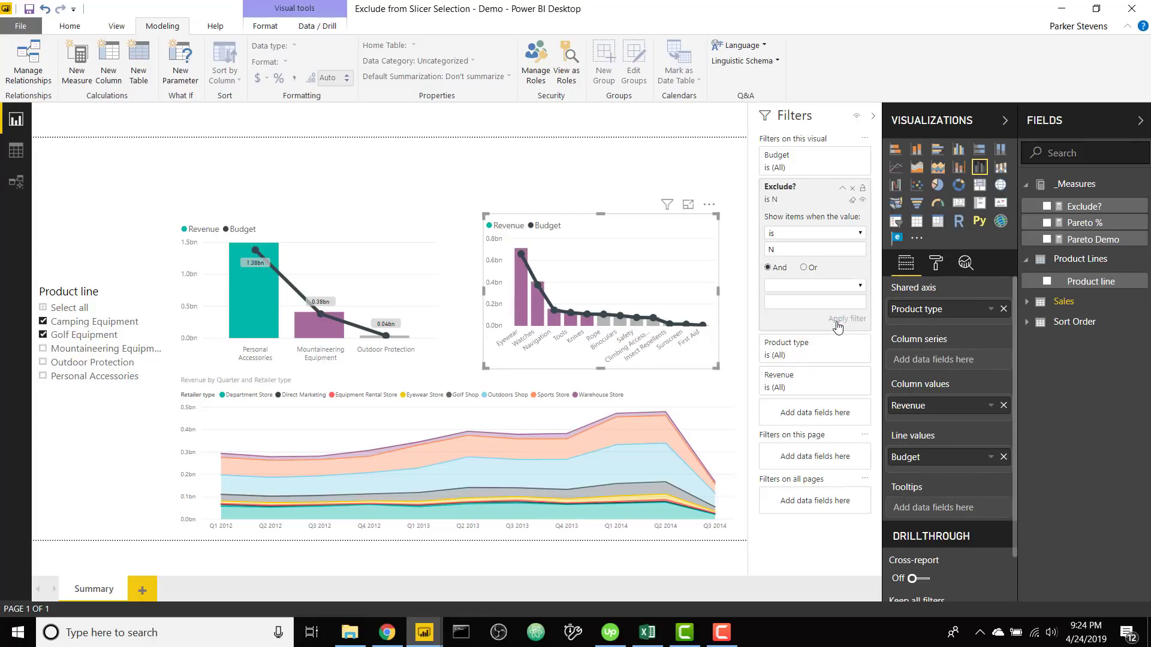
Tick Mountaineering Equipment and untick Golf and Camping Equipment in the Product line slicer
click(101, 351)
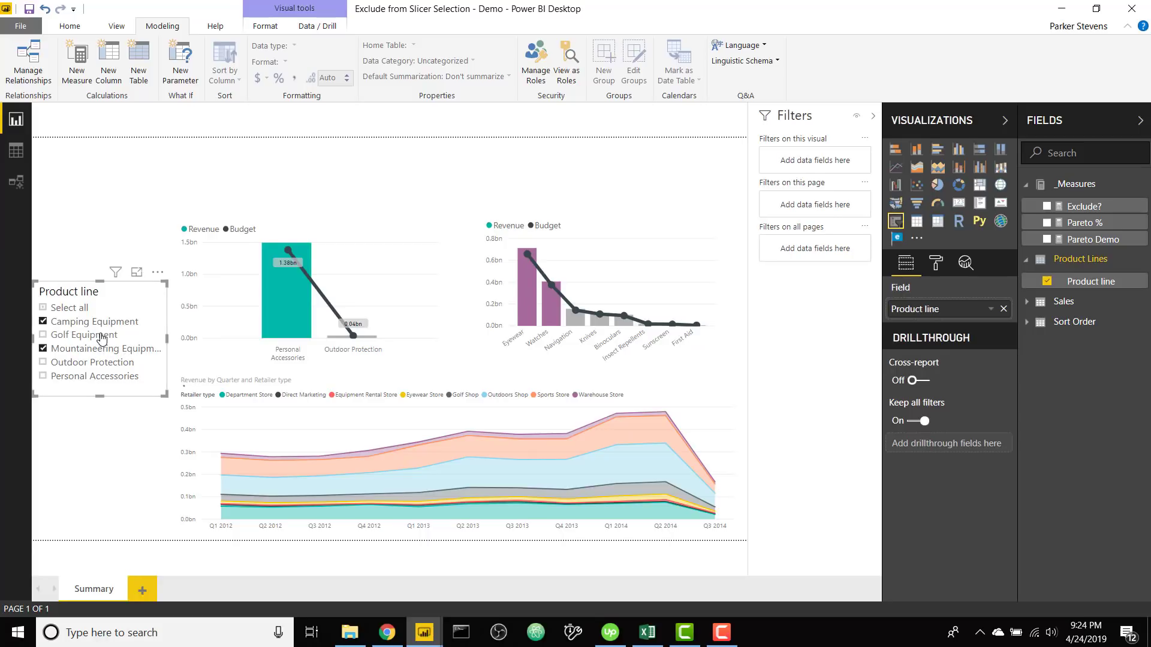
click(105, 331)
click(106, 324)
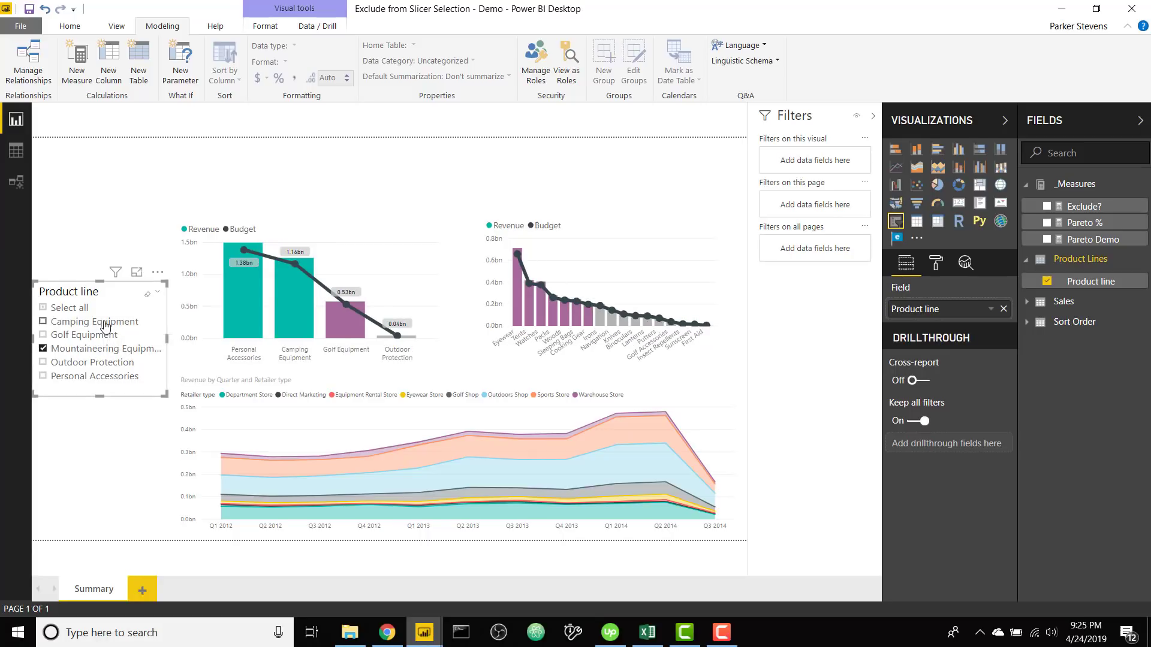